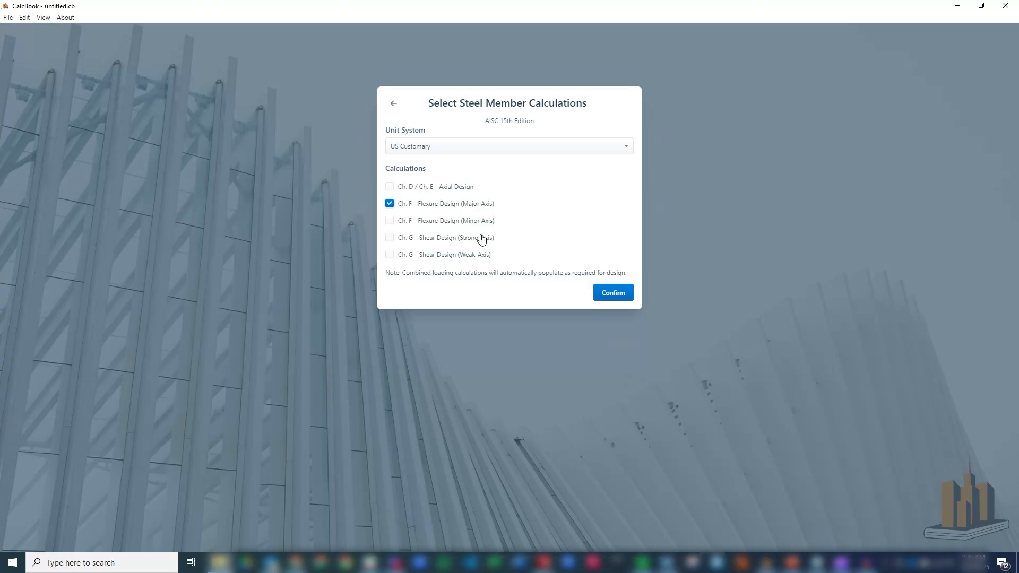
# Include Ch. G strong-axis shear design in the member calculations and define the shape as PIPE, section Pipe1-1/2STD.
pyautogui.click(481, 239)
pyautogui.click(627, 296)
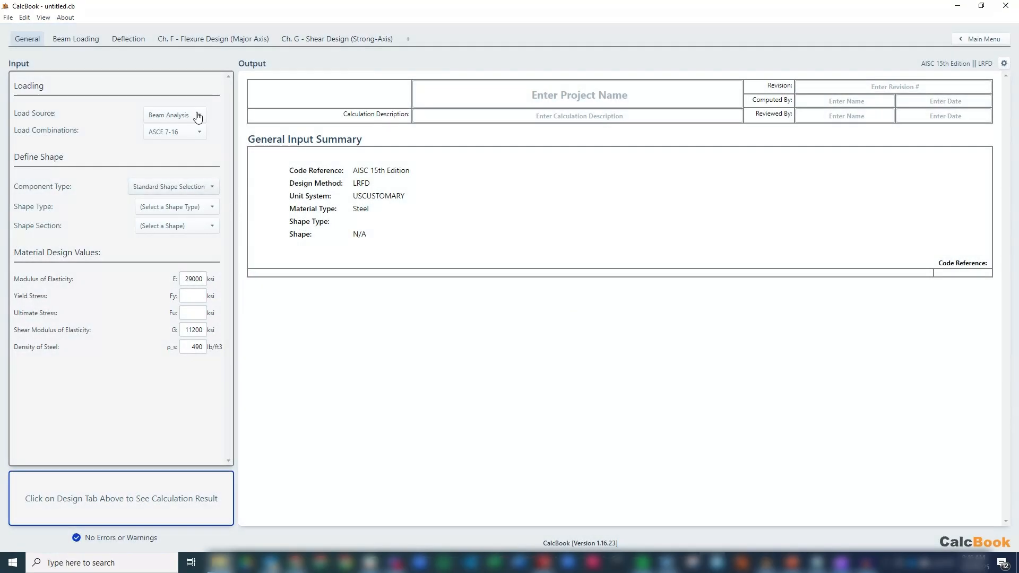
pyautogui.click(199, 214)
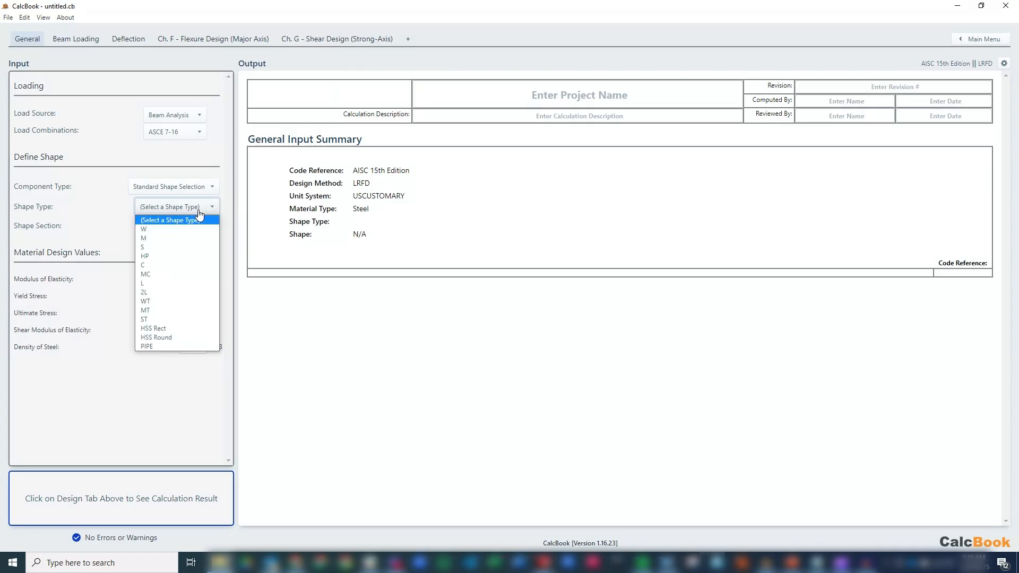
pyautogui.click(177, 346)
pyautogui.click(199, 226)
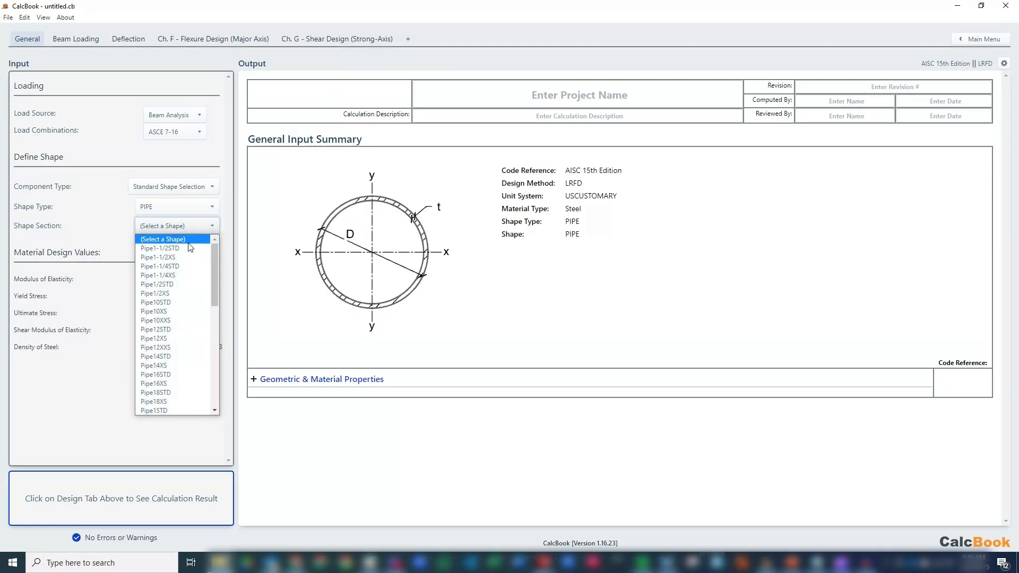
pyautogui.click(190, 248)
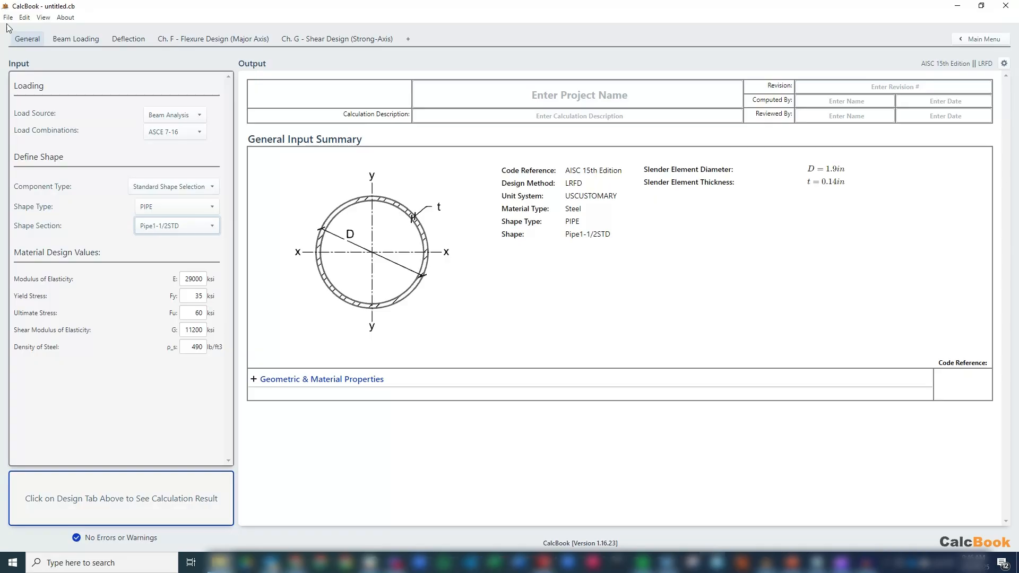
# Set the beam length to 4 ft, with shear analysed at 0 ft and moment and deflection at 2 ft from the left end.
pyautogui.click(75, 45)
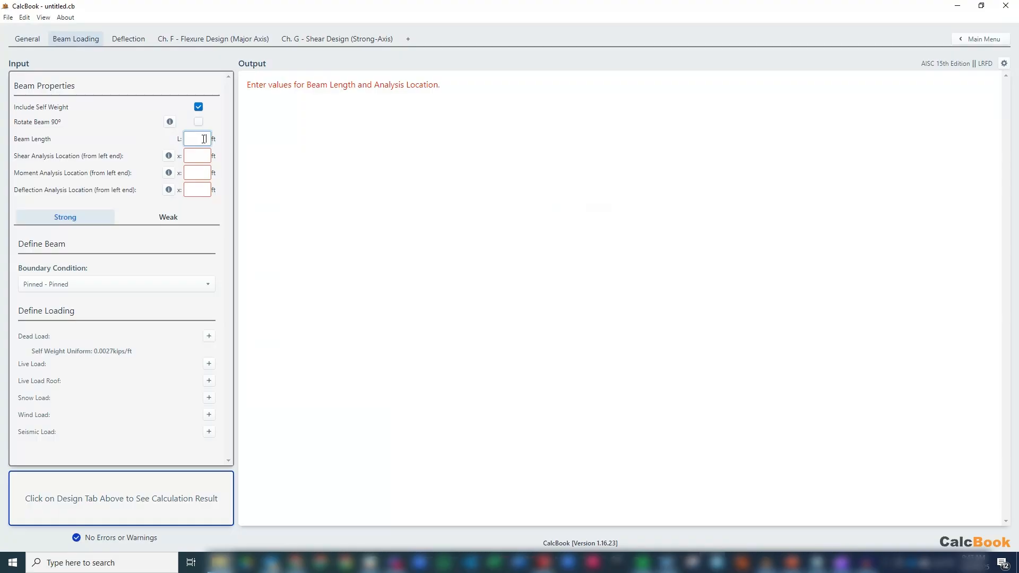
pyautogui.press('Tab')
pyautogui.write('0')
pyautogui.press('Tab')
pyautogui.press('Tab')
pyautogui.write('2')
pyautogui.press('Tab')
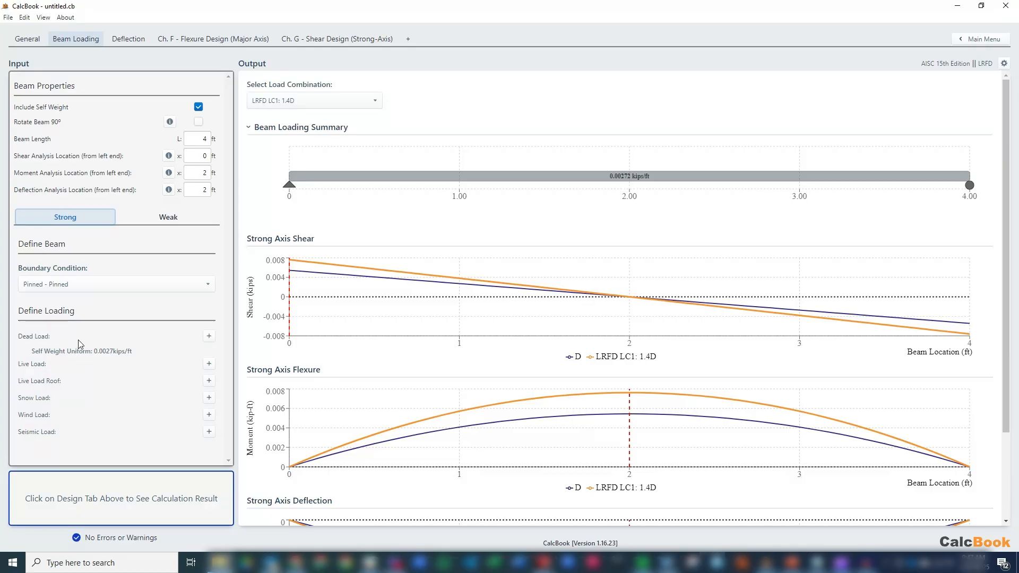
# Add a live point load of 0.2 kips at 2 ft from the beam's left end.
pyautogui.click(209, 366)
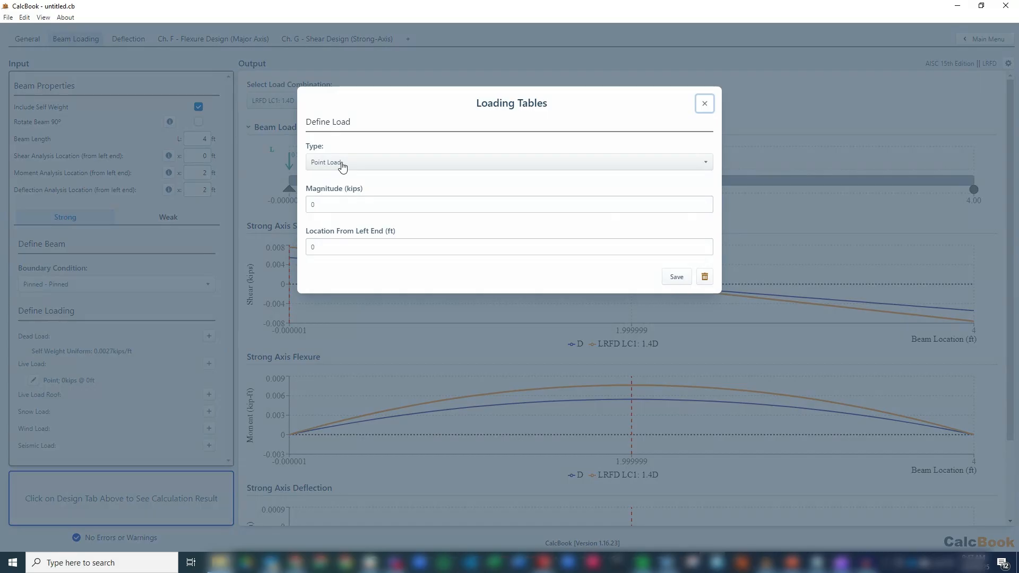
pyautogui.click(338, 199)
pyautogui.write('.2')
pyautogui.press('Tab')
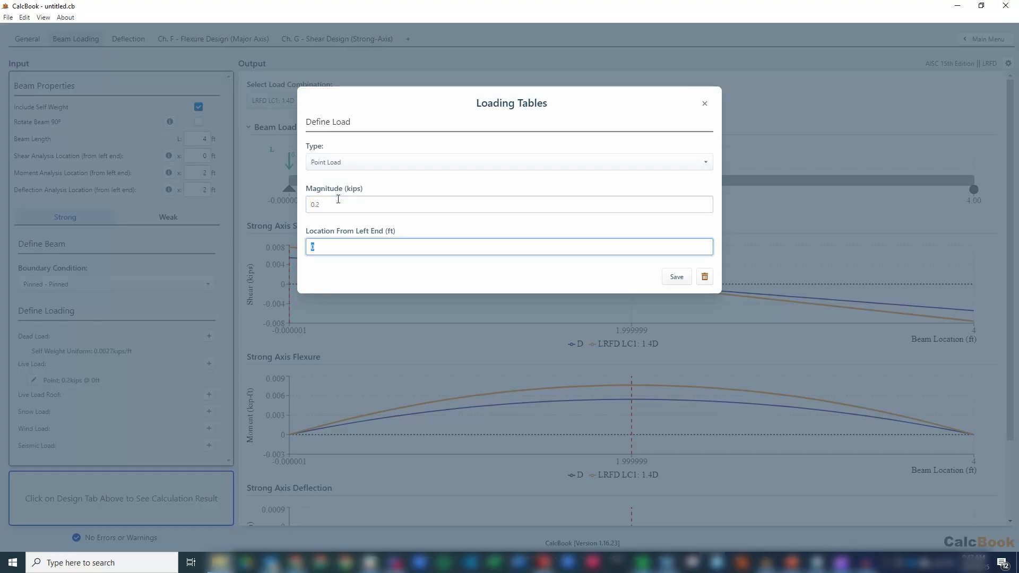
pyautogui.write('2')
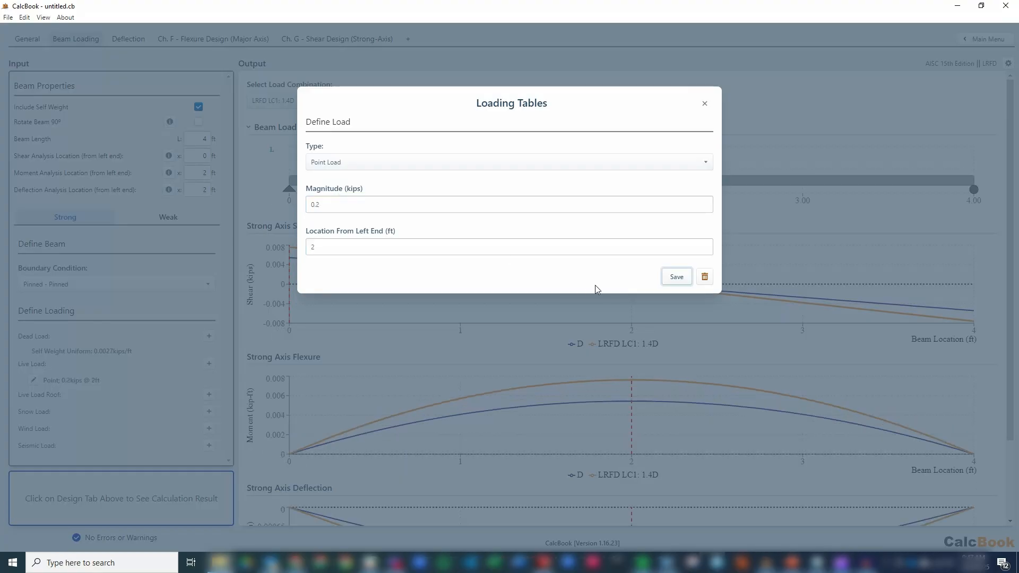
pyautogui.click(677, 277)
# Show the beam diagrams for load combination LRFD LC2a: 1.2D + 1.6L + 0.5Lr and inspect the midspan moment.
pyautogui.click(355, 101)
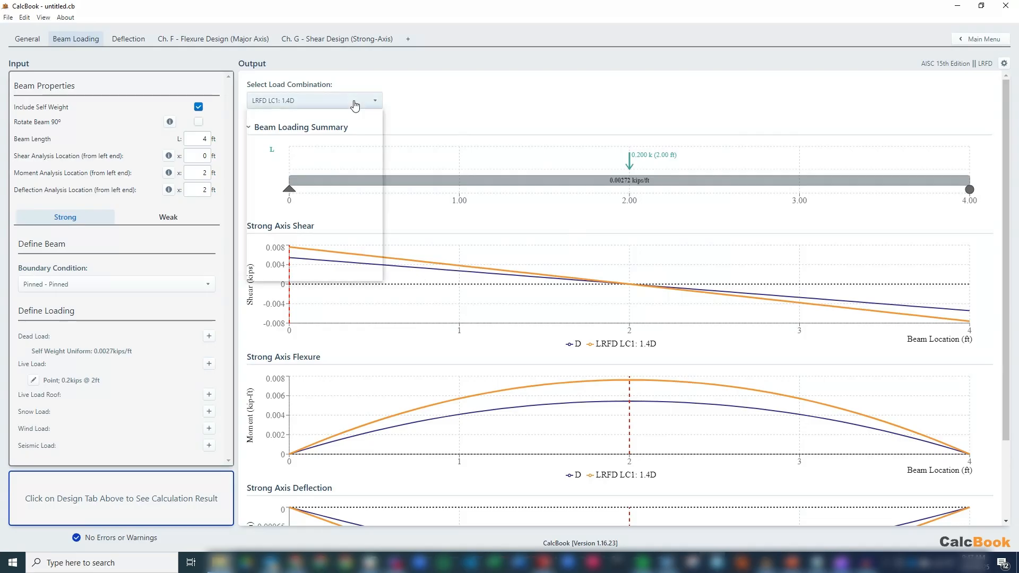
pyautogui.click(350, 123)
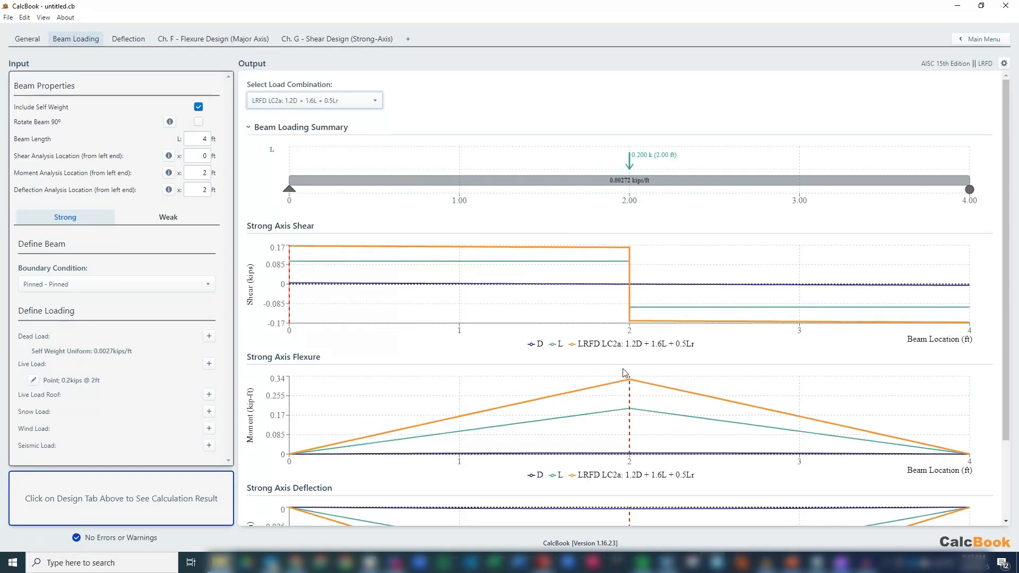
pyautogui.moveTo(631, 385)
# Review the slender wall check in the major-axis flexure design.
pyautogui.click(210, 43)
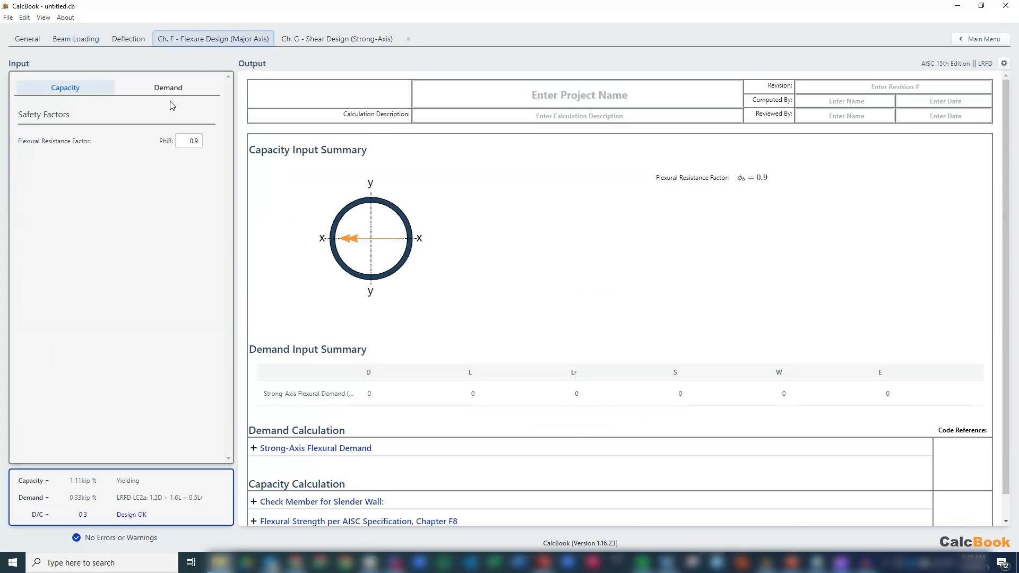
pyautogui.scroll(-1, 409, 263)
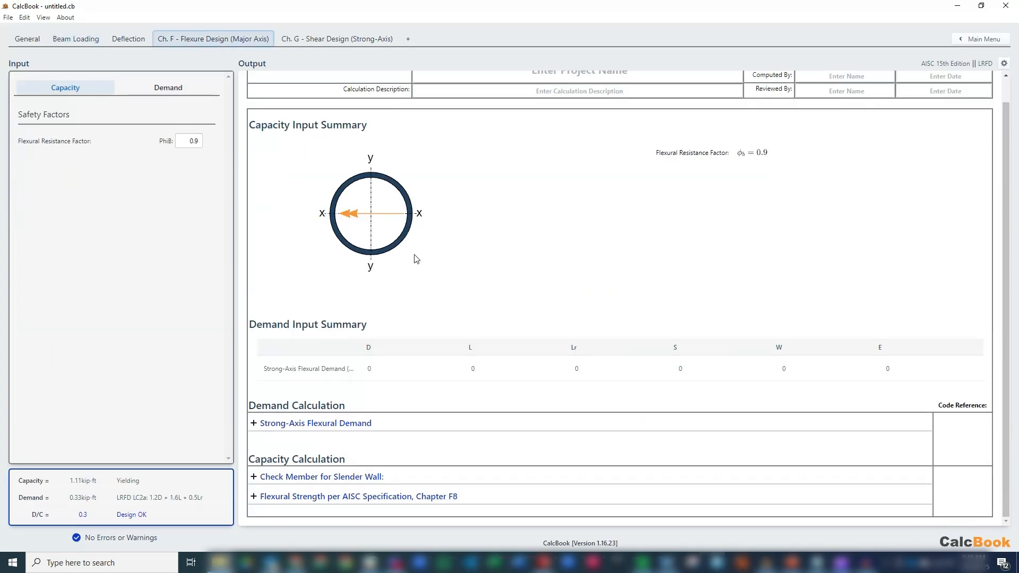
pyautogui.click(345, 476)
pyautogui.scroll(-4, 417, 354)
pyautogui.scroll(-2, 416, 350)
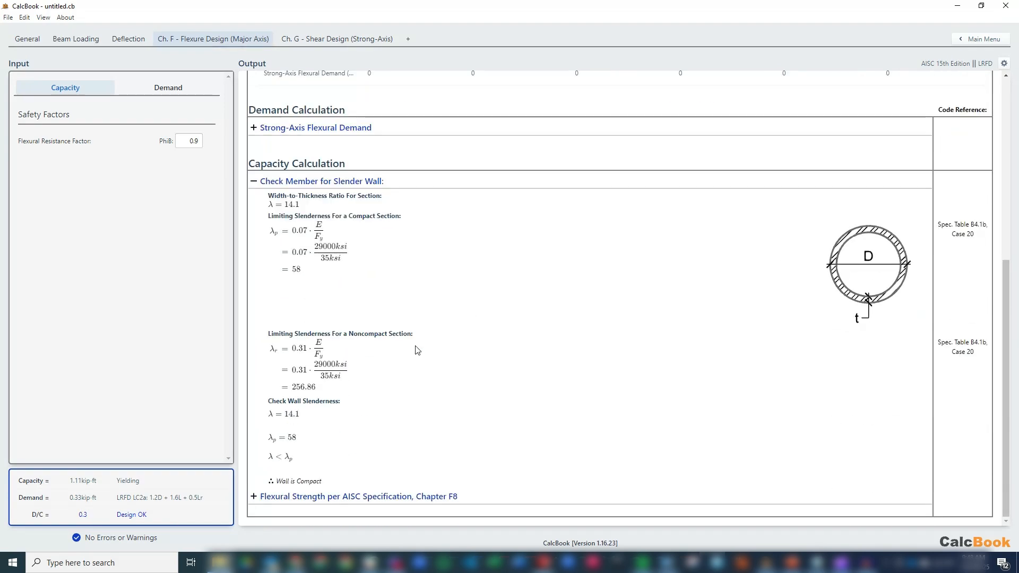
# Examine the Chapter F8 flexural strength calculations for yielding, local buckling and design flexural strength.
pyautogui.click(372, 497)
pyautogui.scroll(-1, 443, 389)
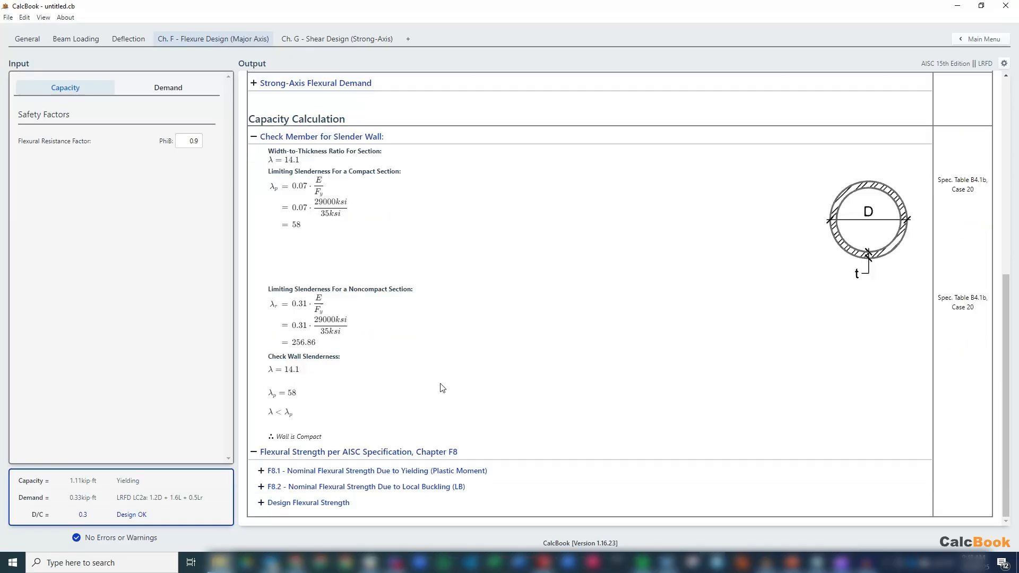
pyautogui.click(469, 471)
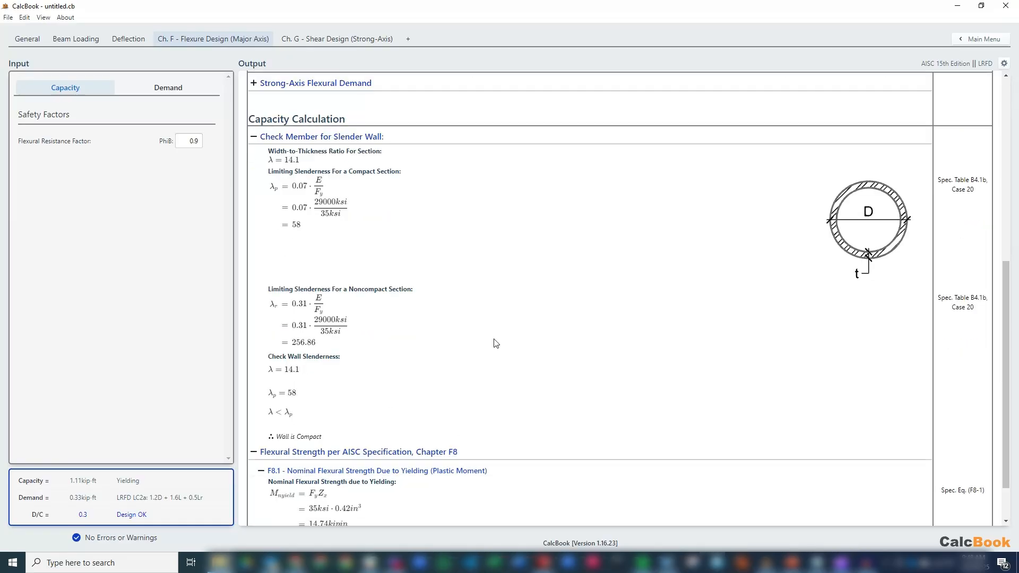
pyautogui.scroll(-1, 496, 346)
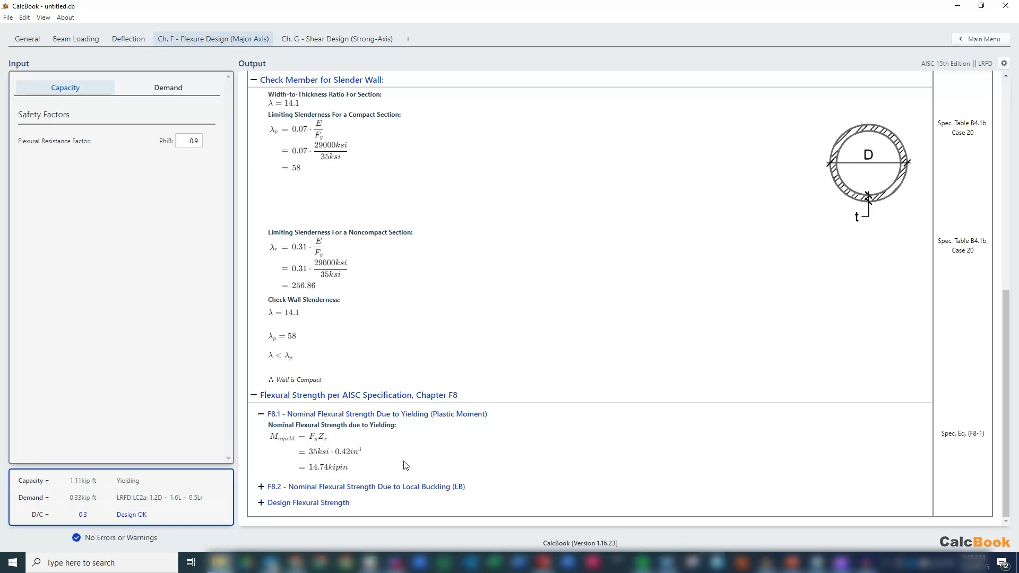
pyautogui.click(447, 487)
pyautogui.scroll(-1, 470, 424)
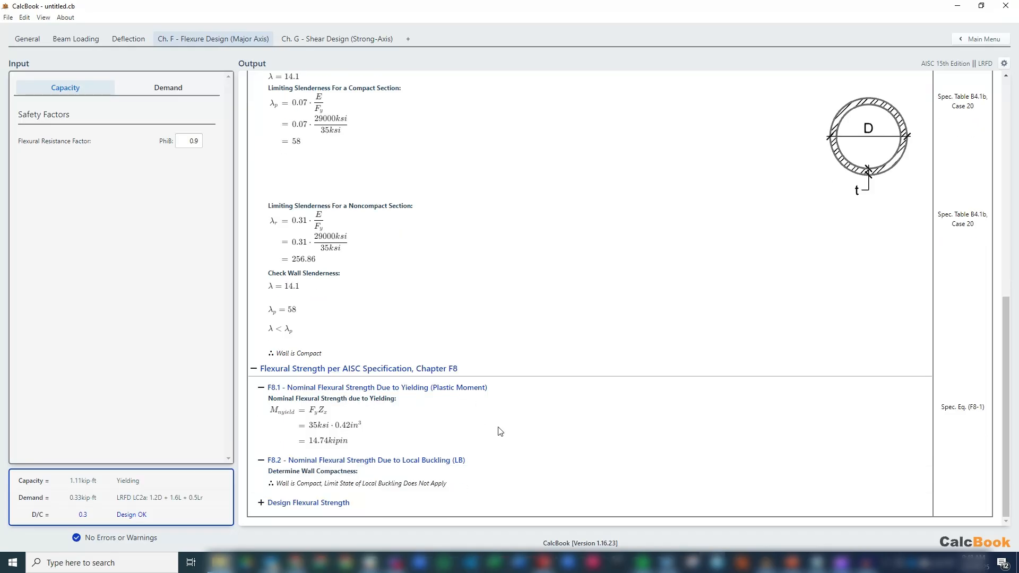
pyautogui.click(348, 503)
pyautogui.scroll(-3, 554, 370)
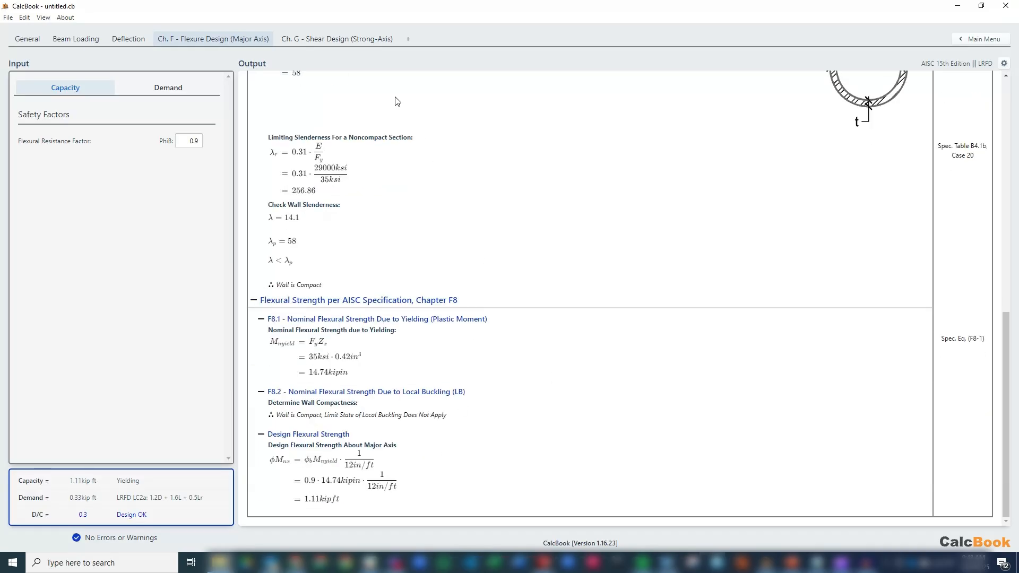
# In the strong-axis shear design, set the distance from maximum to zero shear force Lv to 2 ft.
pyautogui.click(360, 41)
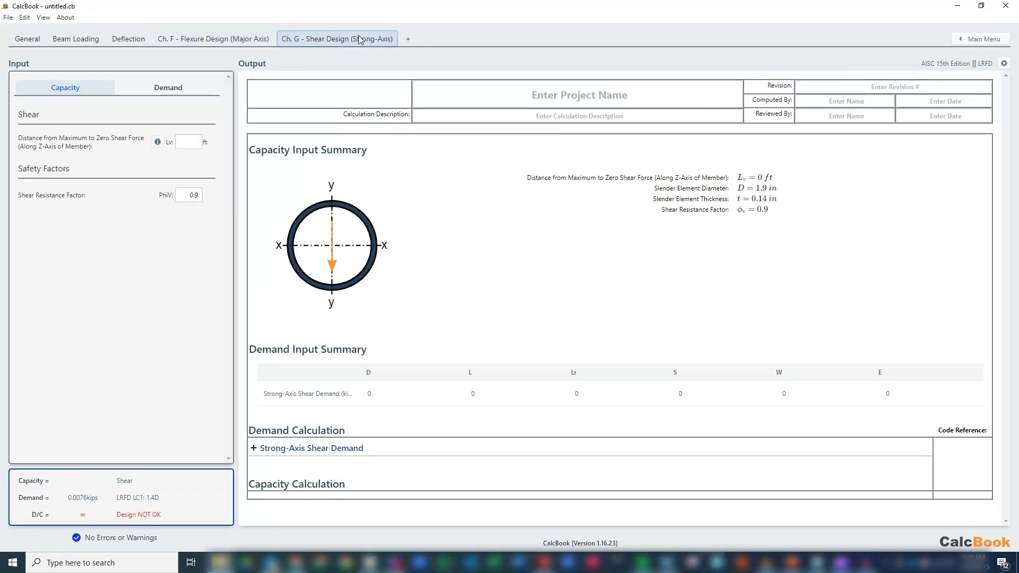
pyautogui.click(158, 142)
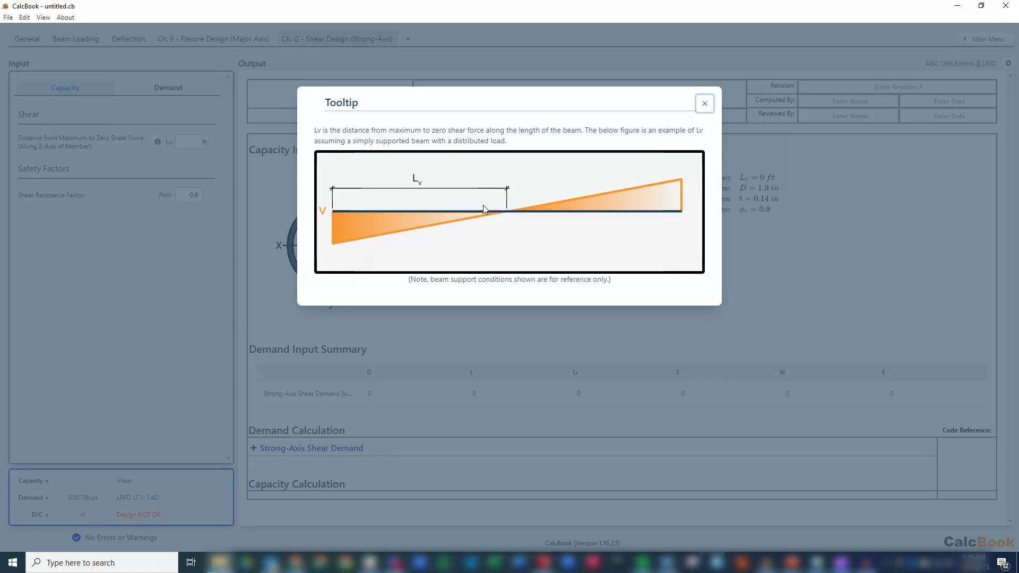
pyautogui.click(186, 264)
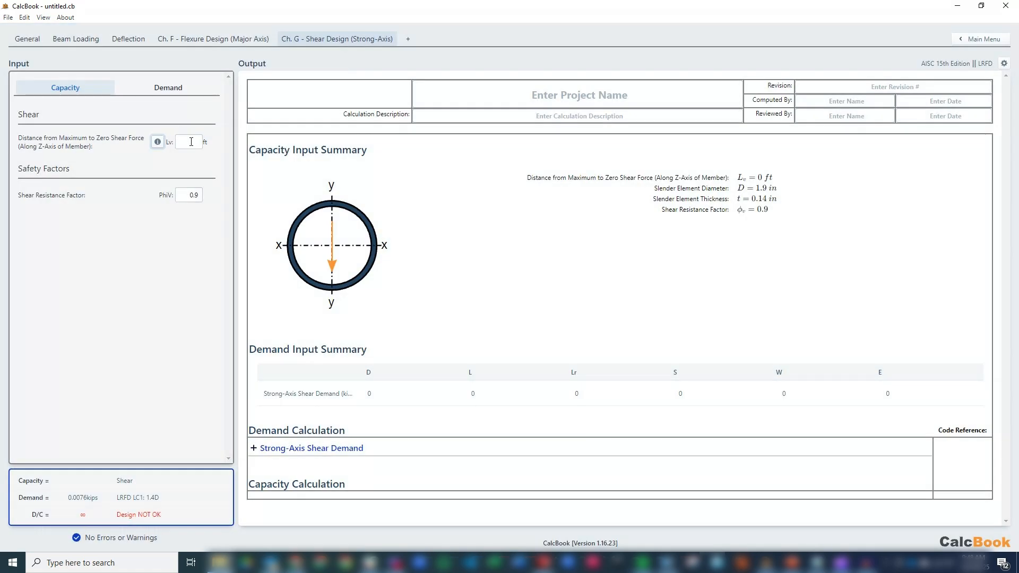
pyautogui.click(191, 141)
pyautogui.write('2')
pyautogui.press('Tab')
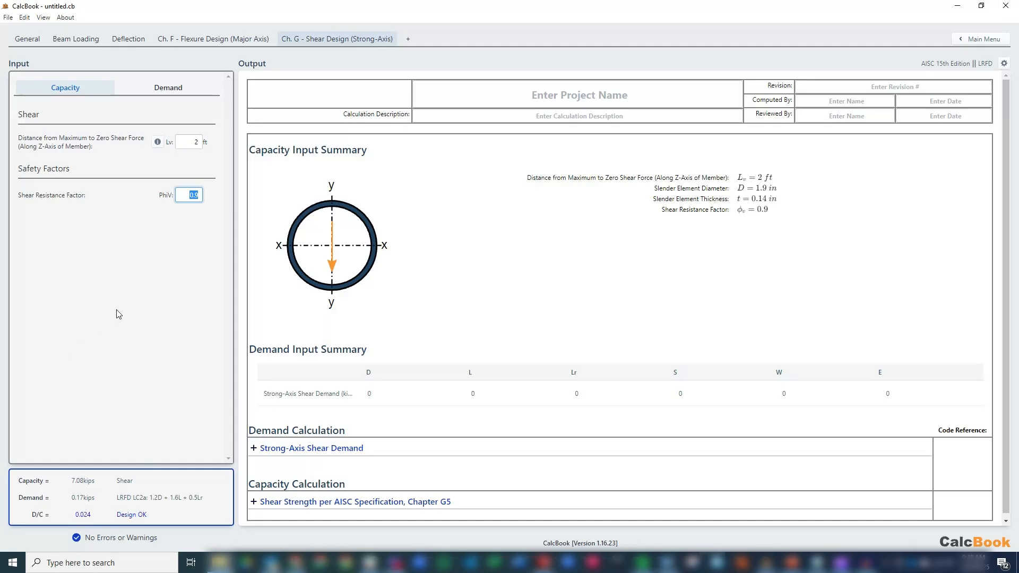
# Start a new AISC 15th Edition steel member design with major-axis flexure and strong-axis shear calculations.
pyautogui.click(961, 42)
pyautogui.click(409, 159)
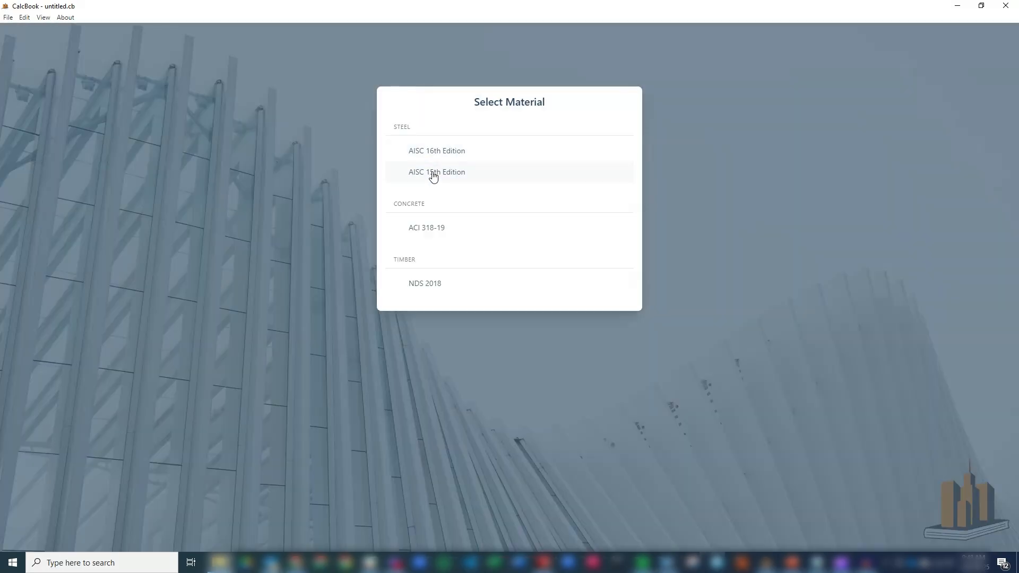
pyautogui.click(433, 177)
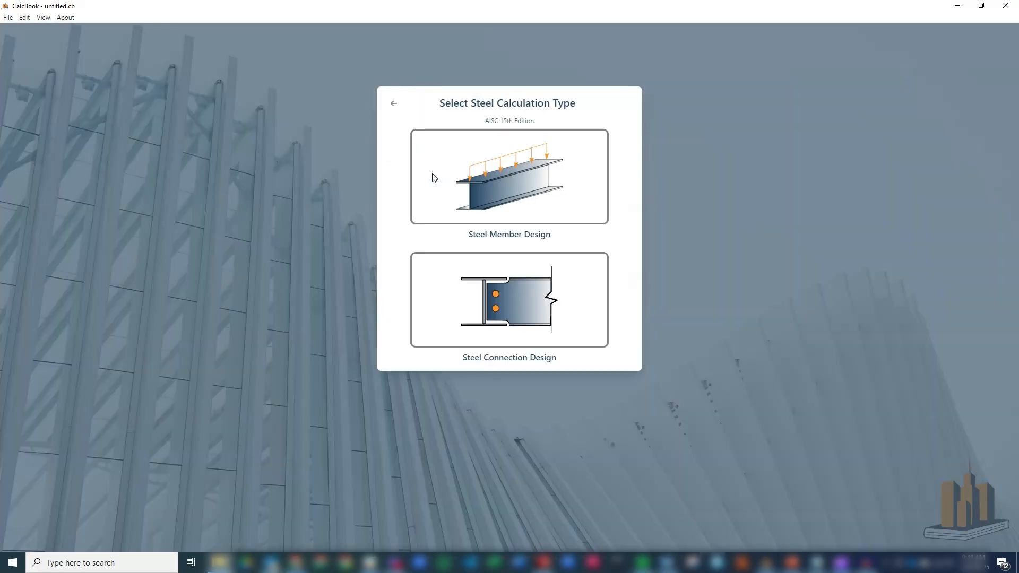
pyautogui.click(599, 191)
pyautogui.click(451, 207)
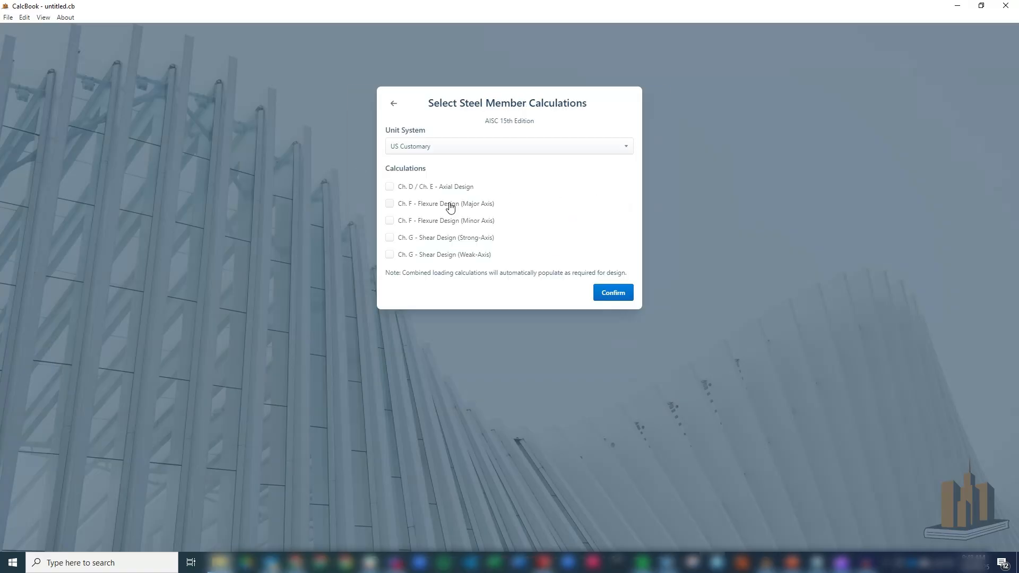
pyautogui.click(450, 207)
pyautogui.click(470, 238)
pyautogui.click(614, 293)
# Define the new member's shape as PIPE with section Pipe1-1/2STD.
pyautogui.click(177, 210)
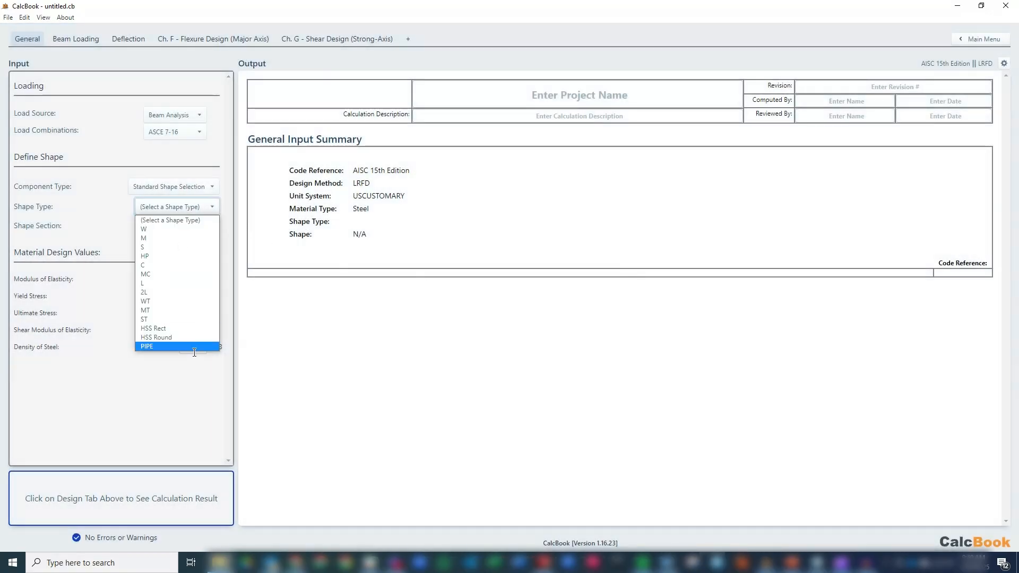
pyautogui.click(193, 345)
pyautogui.click(187, 228)
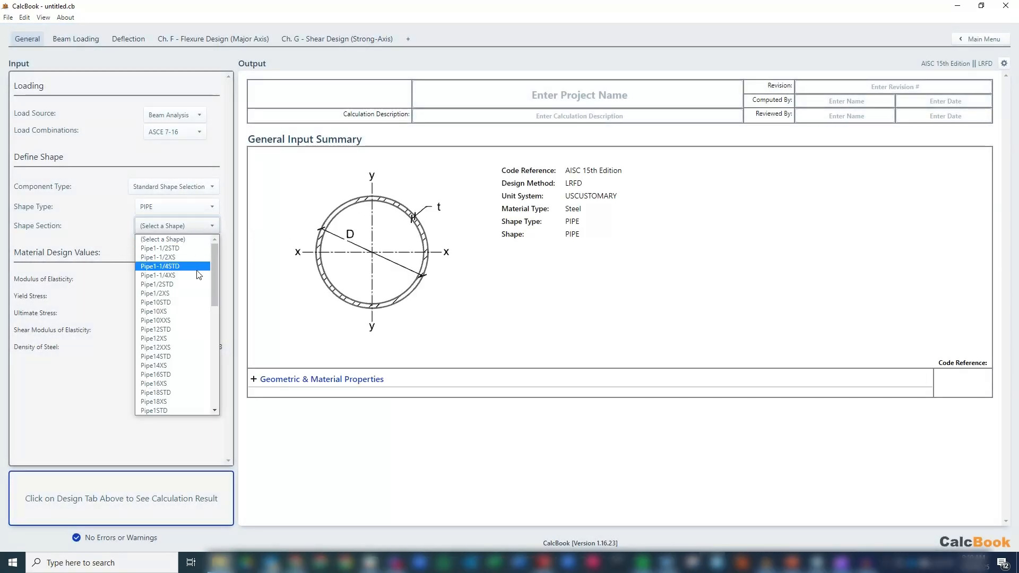
pyautogui.click(183, 249)
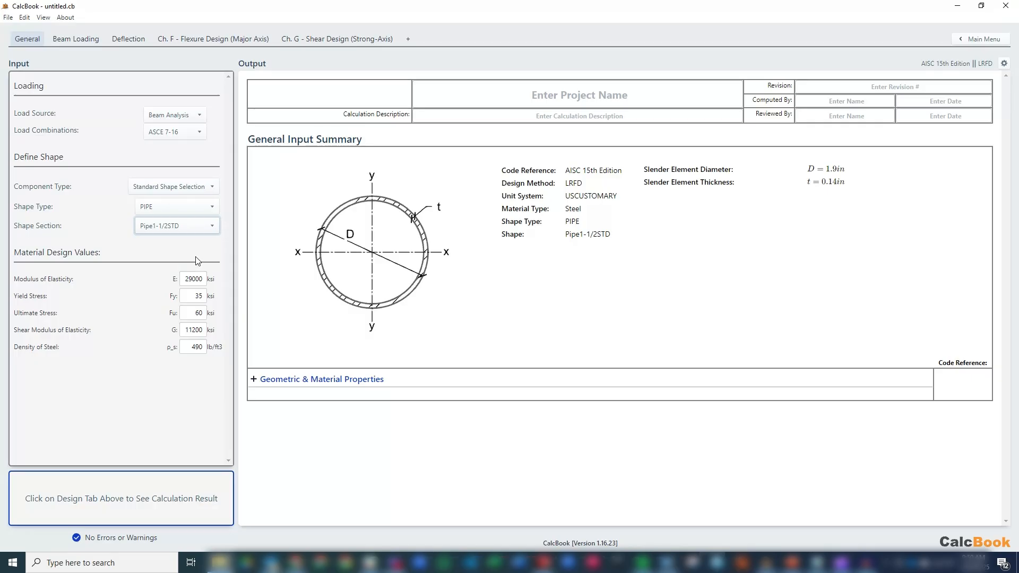
# Set the beam length to 3.167 ft, with shear and moment analysed at 0 ft and deflection at 3.167 ft.
pyautogui.click(88, 41)
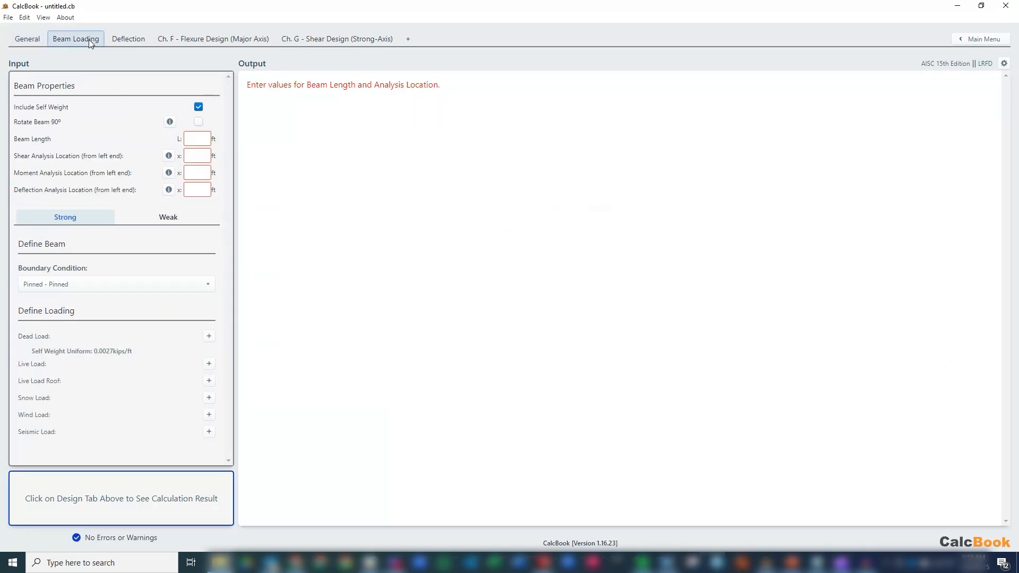
pyautogui.click(197, 139)
pyautogui.write('3.167')
pyautogui.press('Tab')
pyautogui.write('0')
pyautogui.press('Tab')
pyautogui.press('Tab')
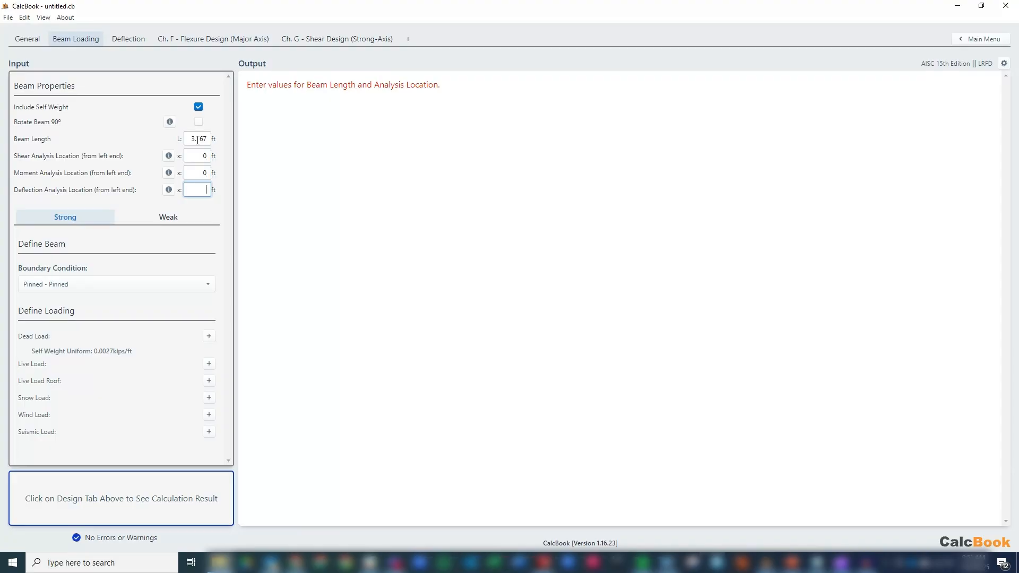
pyautogui.write('3.167')
pyautogui.press('Tab')
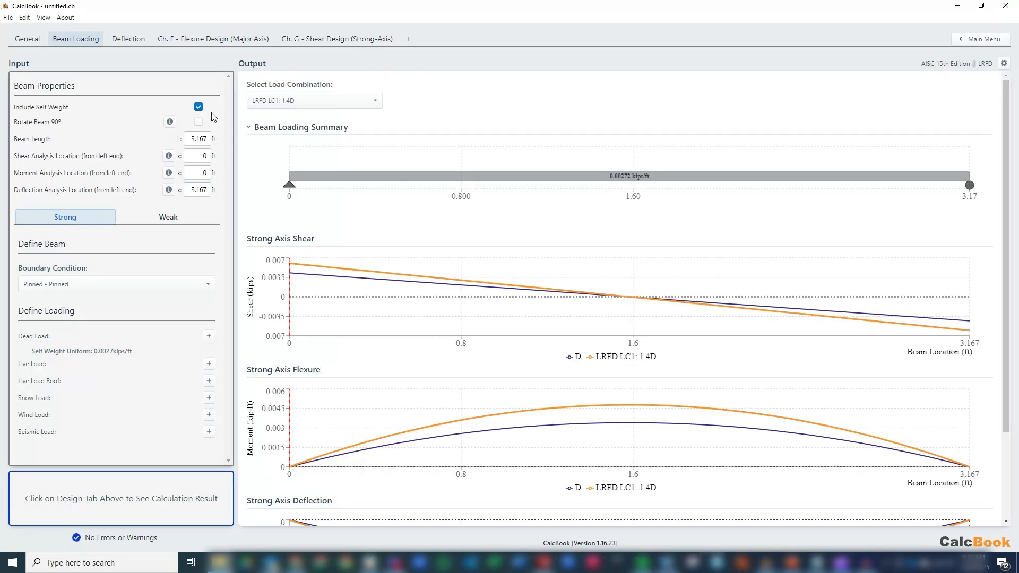
# Exclude self weight from the beam loading and set the boundary condition to Fixed - Free.
pyautogui.click(198, 108)
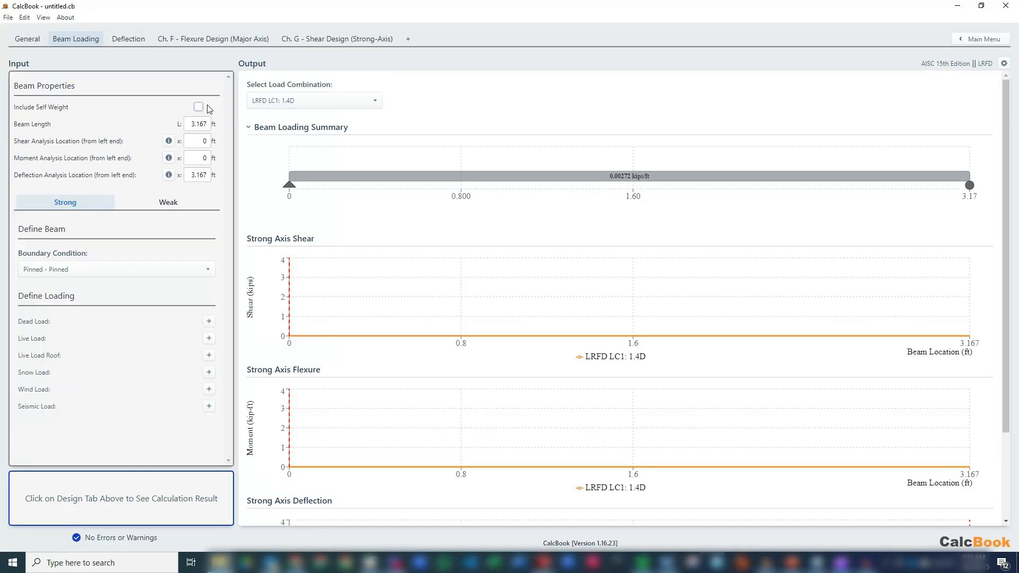
pyautogui.click(164, 273)
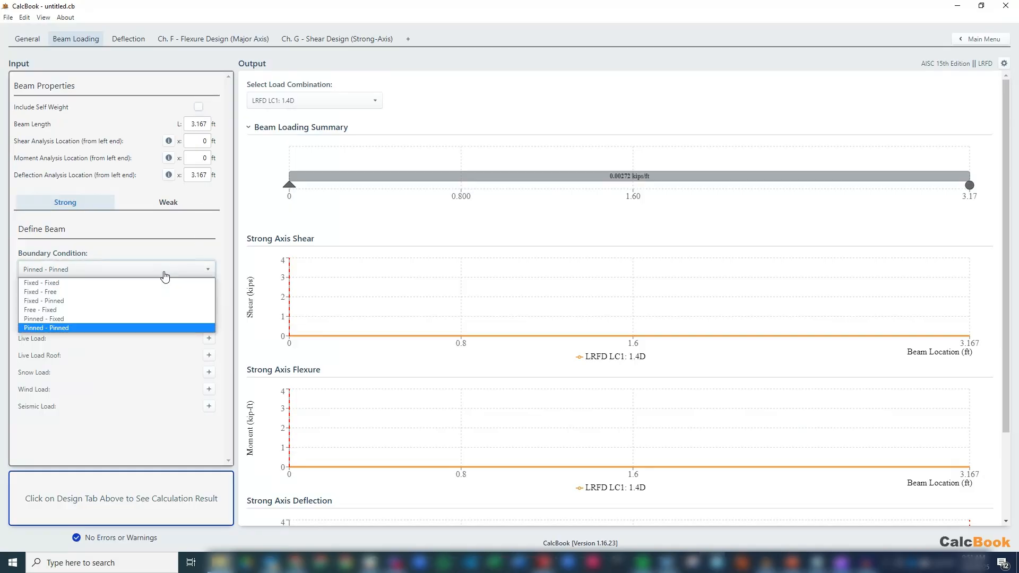
pyautogui.click(141, 293)
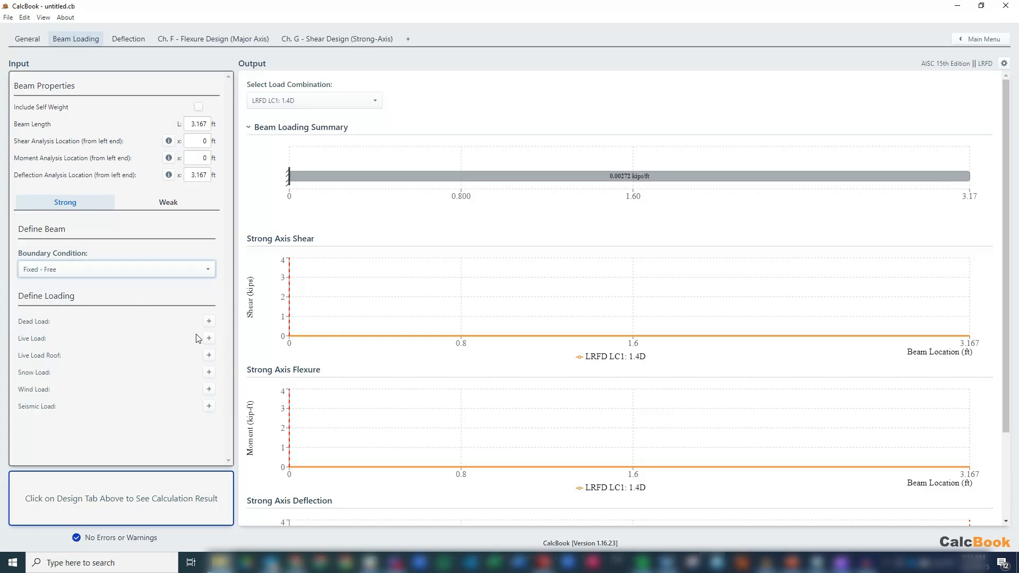
# Add a 0.2 kip live point load at 3.167 ft and show the beam results for load combination LRFD LC2a: 1.2D + 1.6L + 0.5Lr.
pyautogui.click(210, 339)
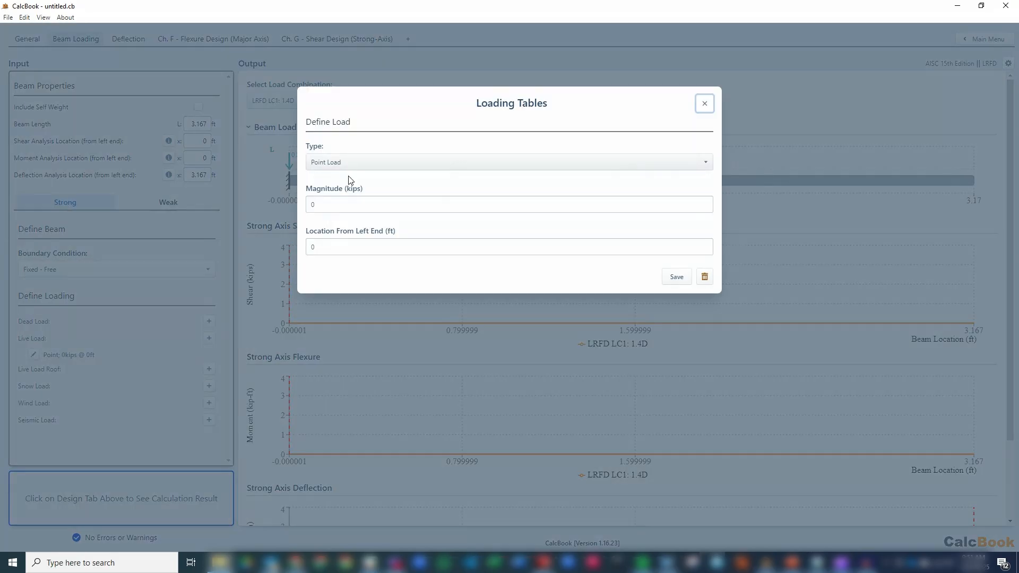
pyautogui.click(349, 205)
pyautogui.write('.2')
pyautogui.press('Tab')
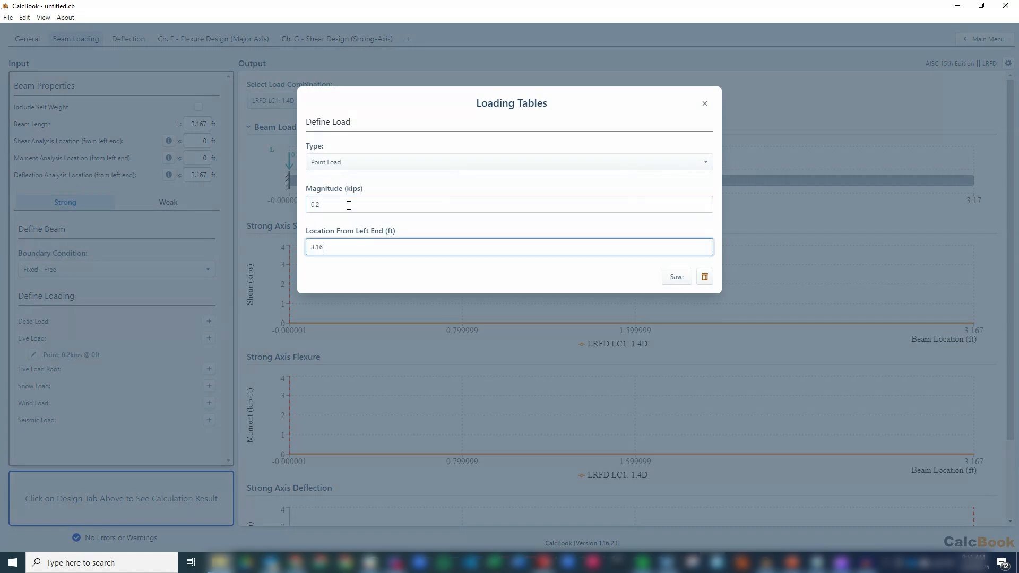
pyautogui.click(676, 277)
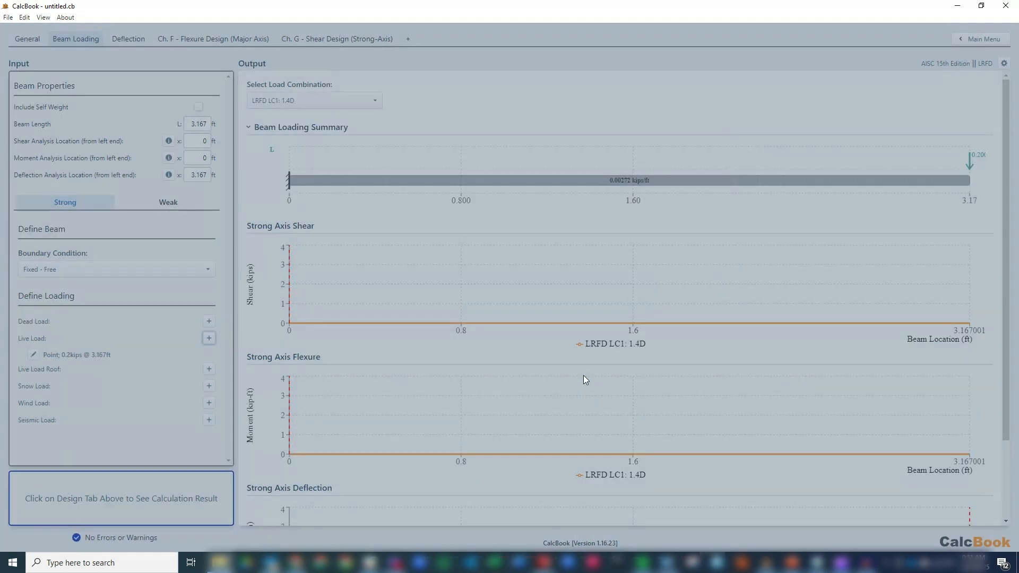
pyautogui.click(355, 102)
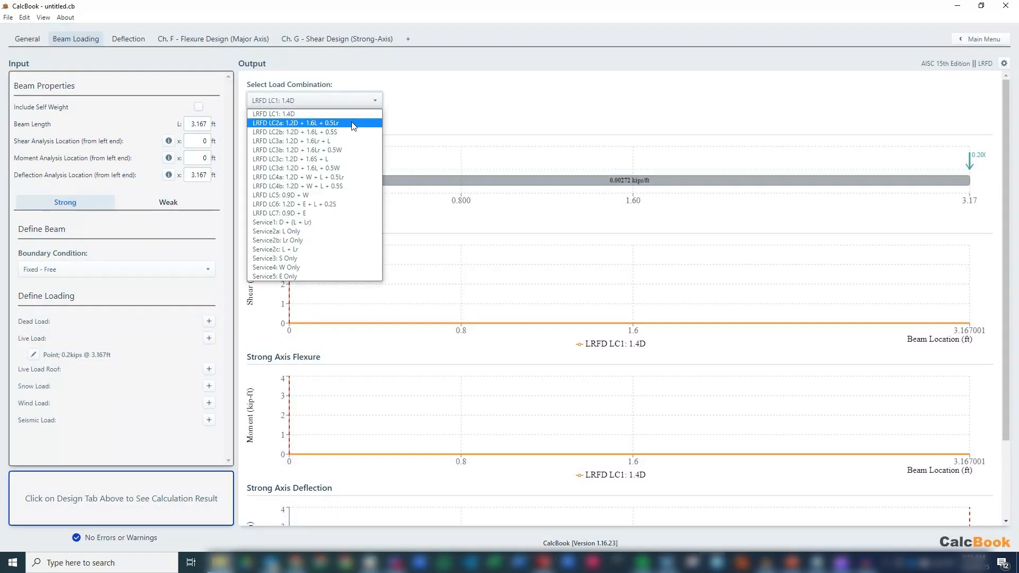
pyautogui.click(356, 123)
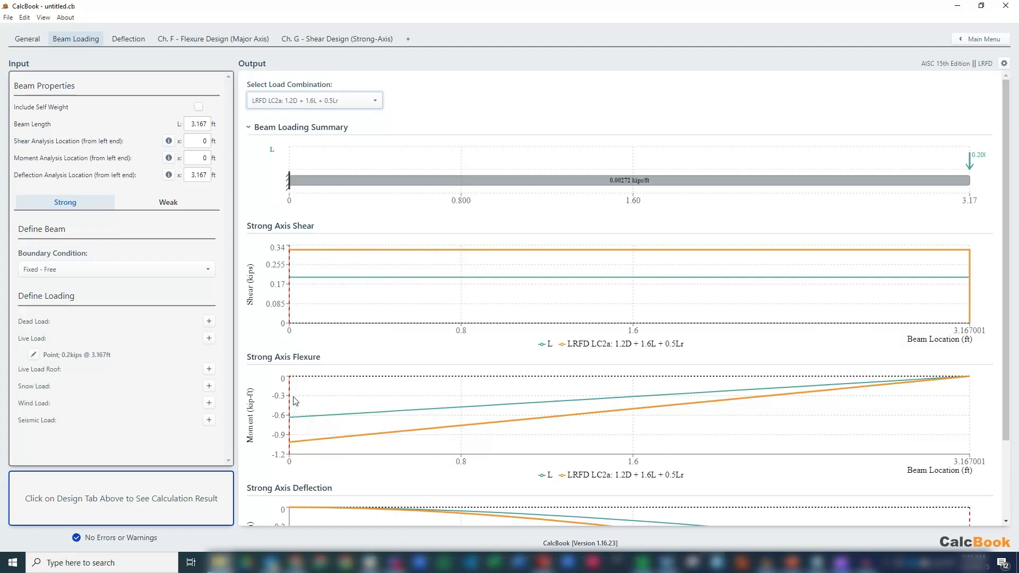
# Review the major-axis flexure check, expanding the Chapter F8 yielding, local buckling and design flexural strength calculations.
pyautogui.click(234, 39)
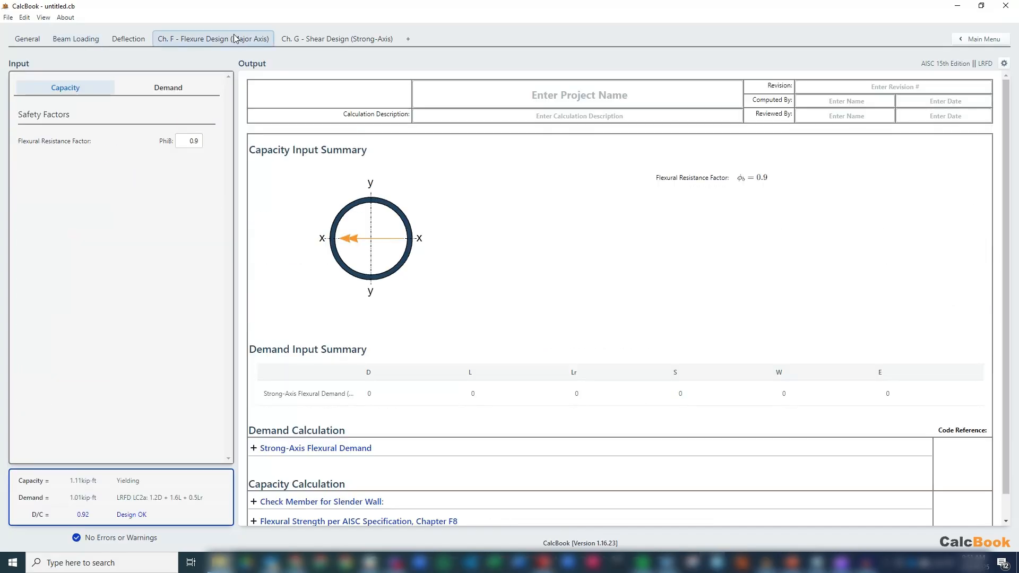
pyautogui.scroll(-1, 440, 175)
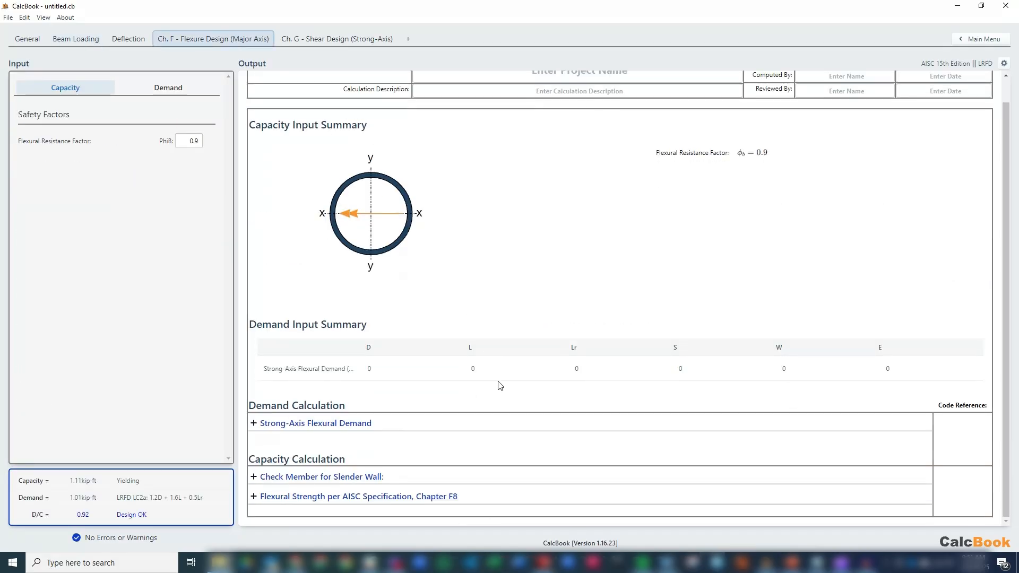
pyautogui.click(452, 496)
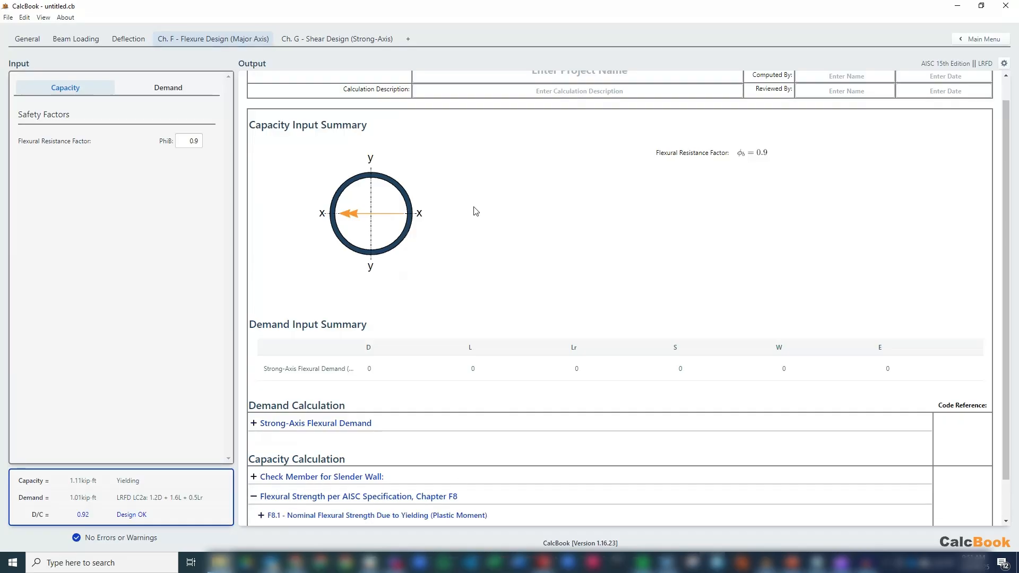
pyautogui.scroll(-2, 476, 212)
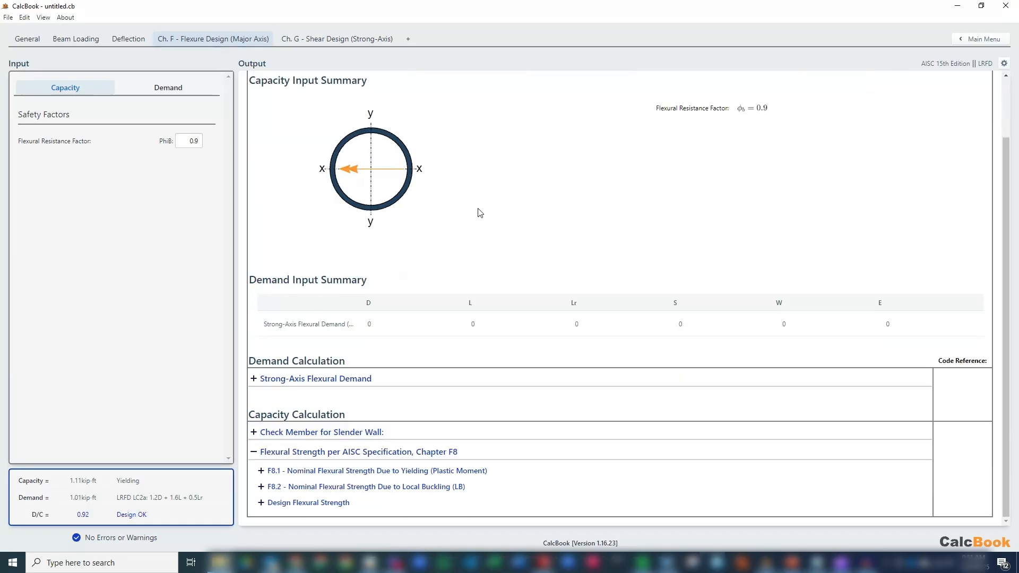
pyautogui.click(455, 471)
pyautogui.scroll(-2, 466, 456)
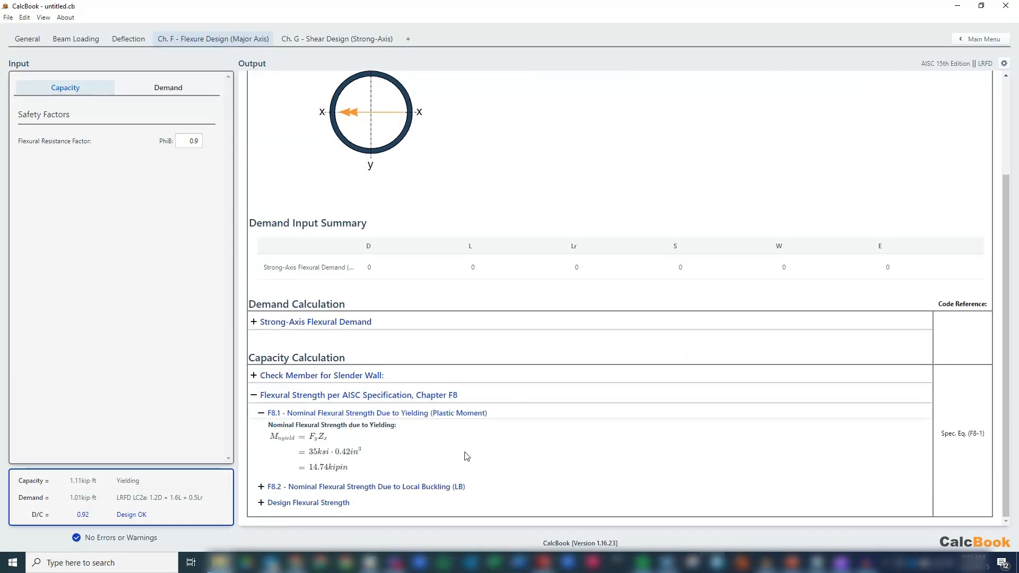
pyautogui.click(453, 486)
pyautogui.scroll(-1, 452, 491)
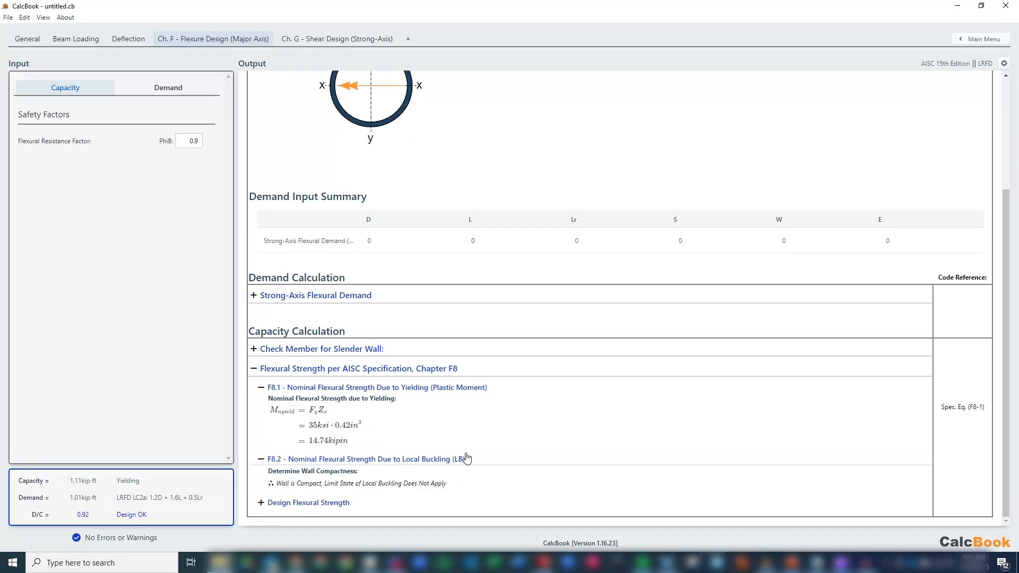
pyautogui.click(401, 502)
pyautogui.scroll(-3, 448, 473)
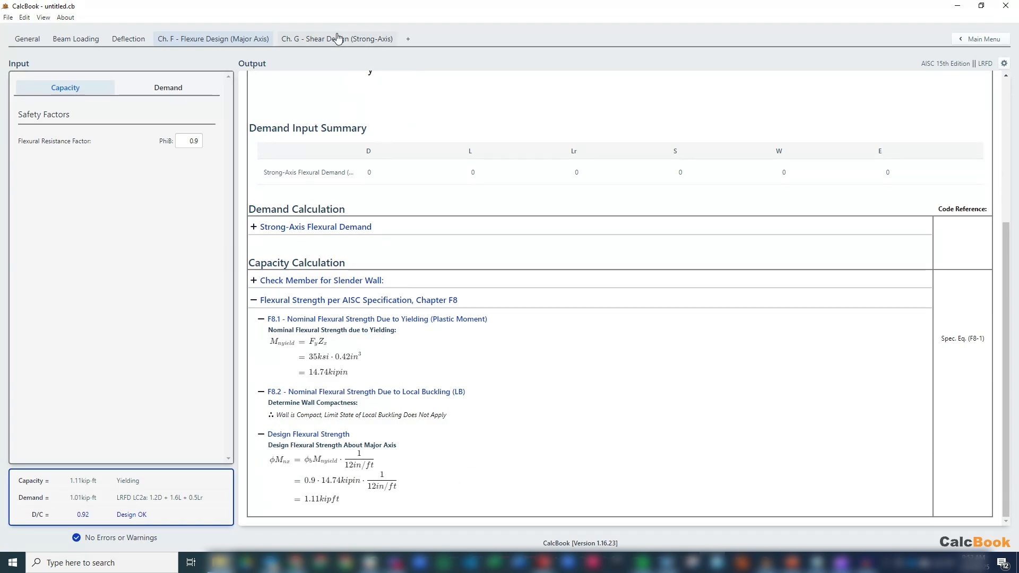
# Set the distance from maximum to zero shear force to 4 ft in the strong-axis shear design.
pyautogui.click(338, 39)
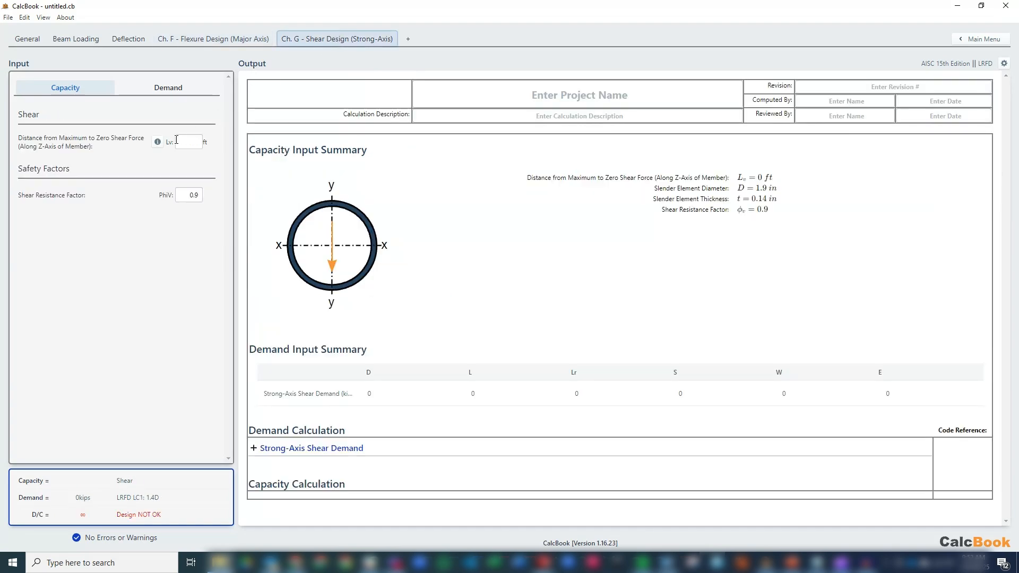
pyautogui.click(191, 141)
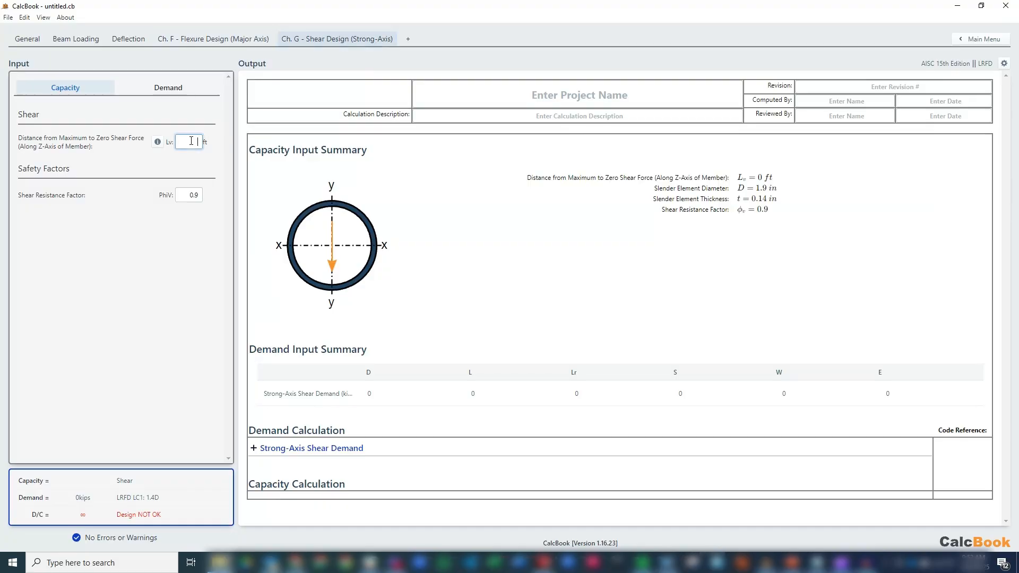
pyautogui.press('Tab')
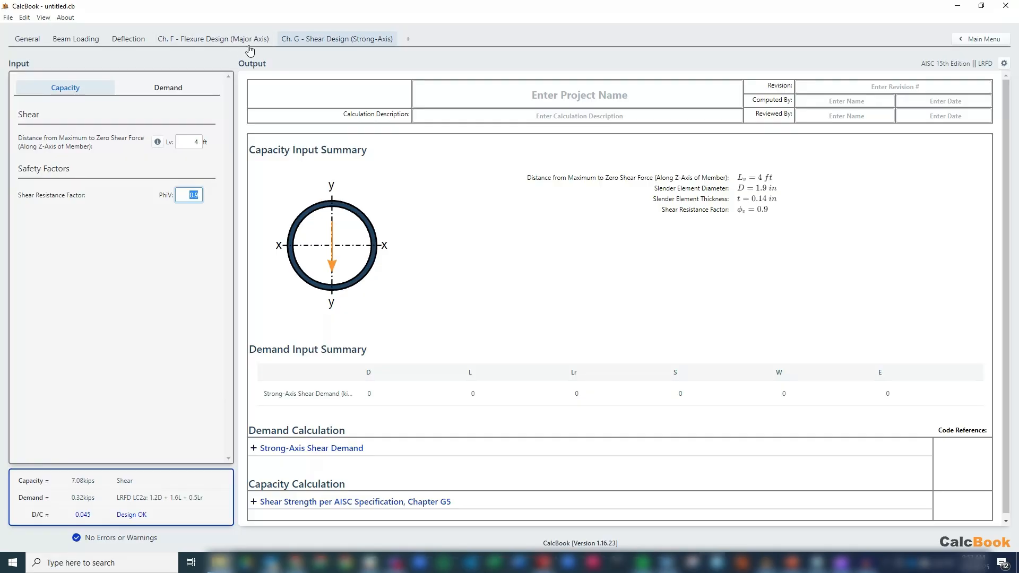
# Read the LRFD LC2a shear and moment at the cantilever's fixed end from the beam loading diagrams.
pyautogui.click(67, 43)
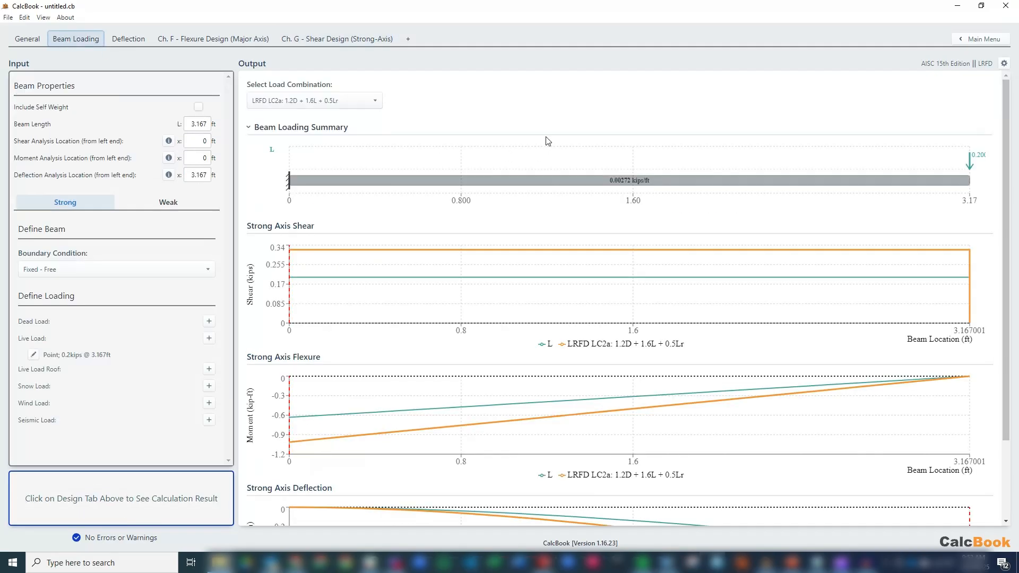
pyautogui.scroll(-1, 545, 140)
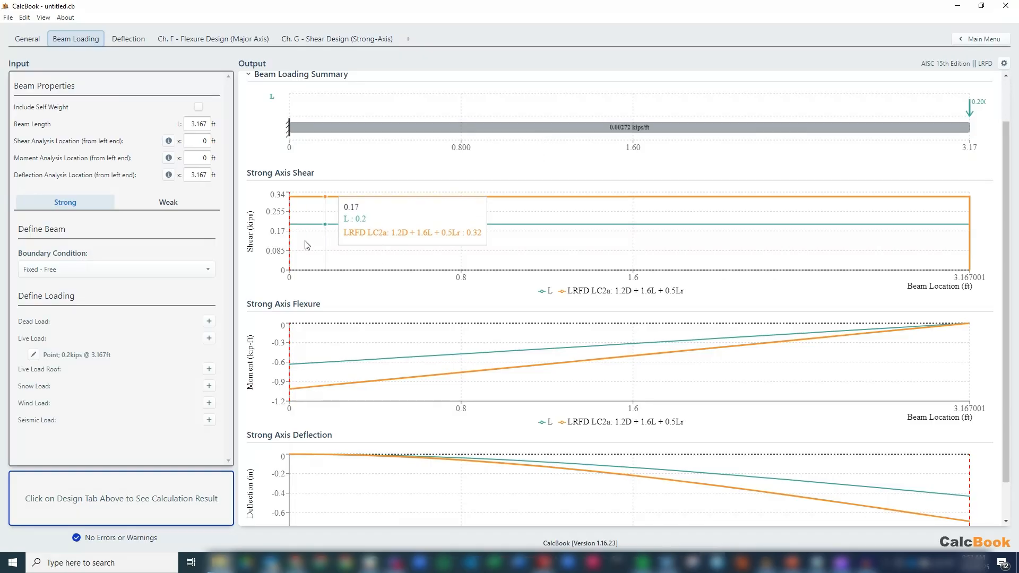
pyautogui.moveTo(292, 232)
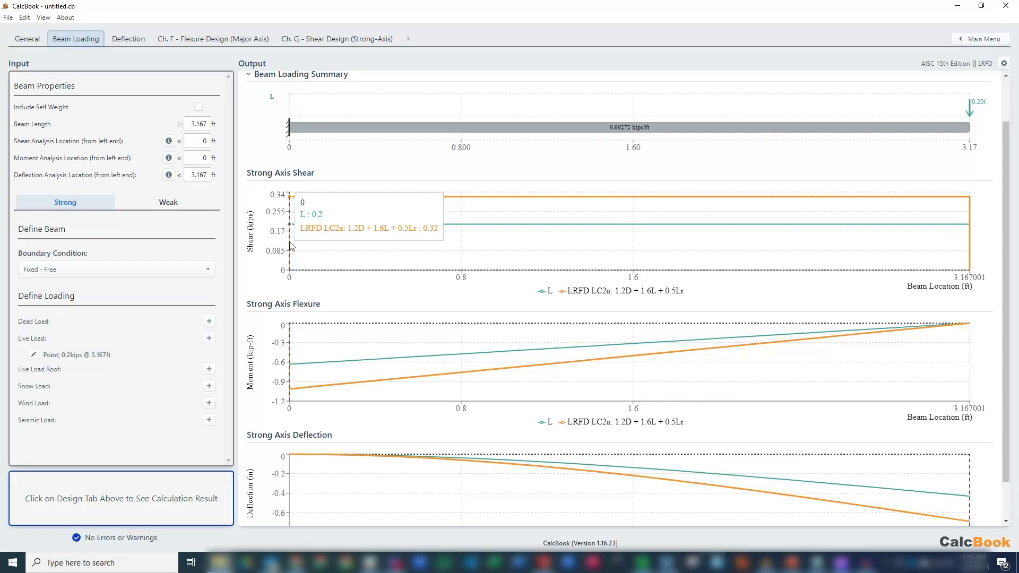
pyautogui.moveTo(296, 362)
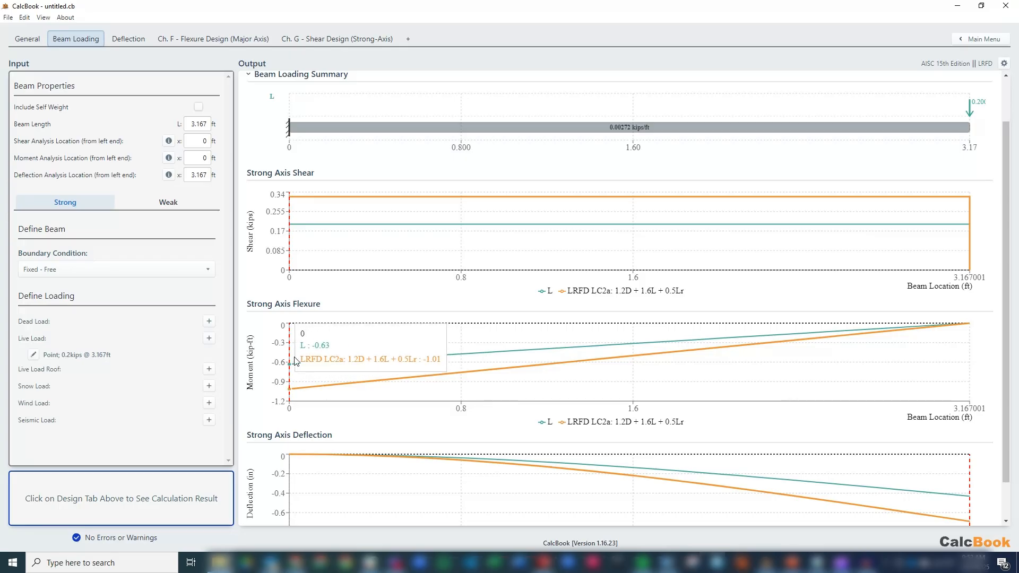
pyautogui.moveTo(291, 202)
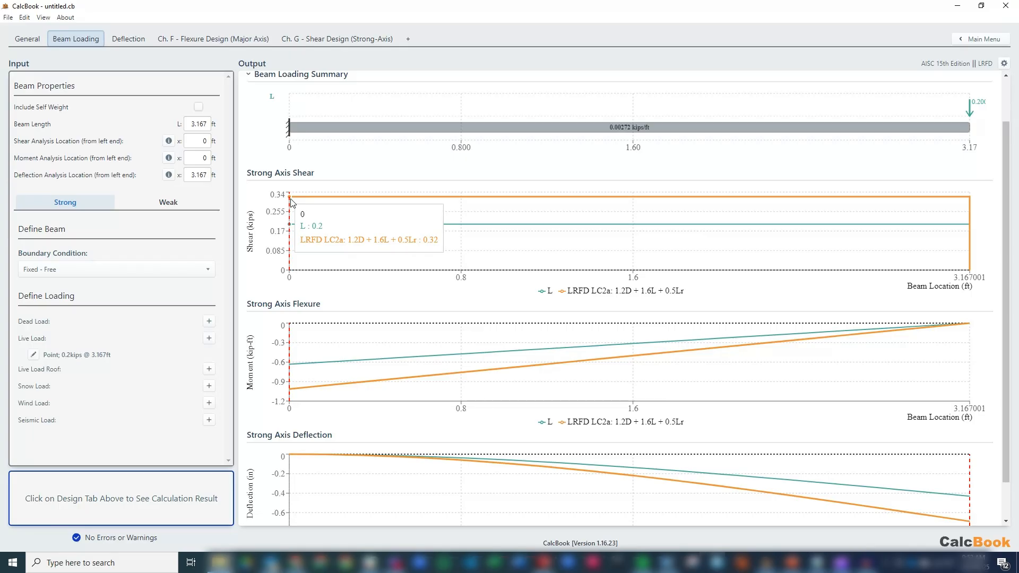
pyautogui.moveTo(294, 329)
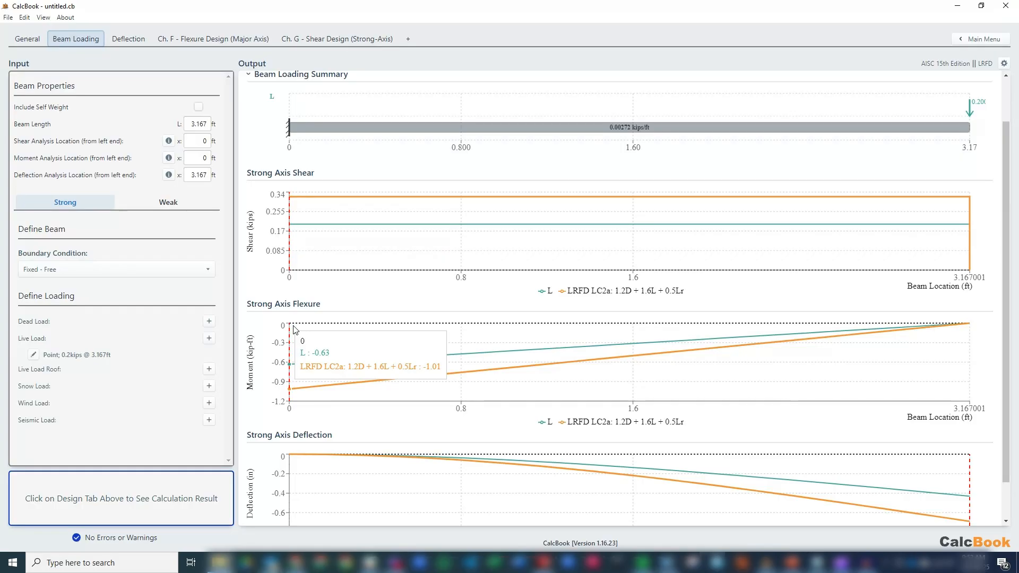
# Start a new AISC 15th Edition steel connection design with the welded Weld Design - Round calculation.
pyautogui.click(979, 39)
pyautogui.click(422, 161)
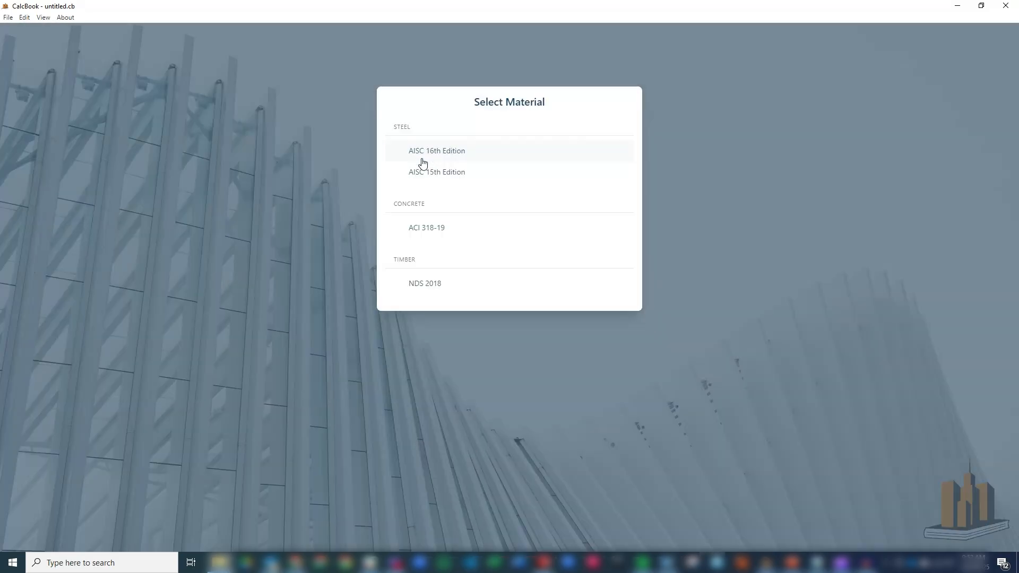
pyautogui.click(468, 172)
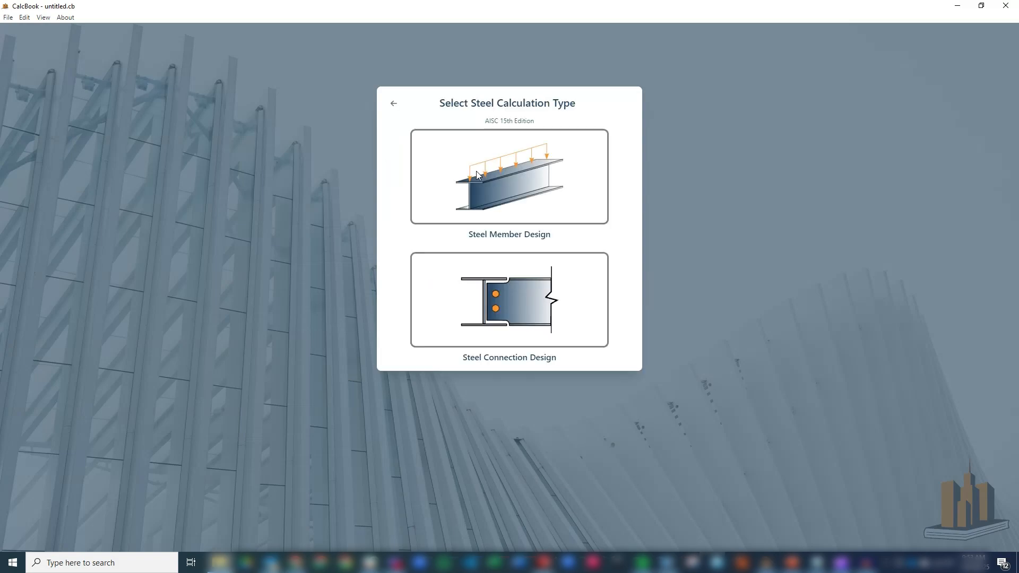
pyautogui.click(544, 317)
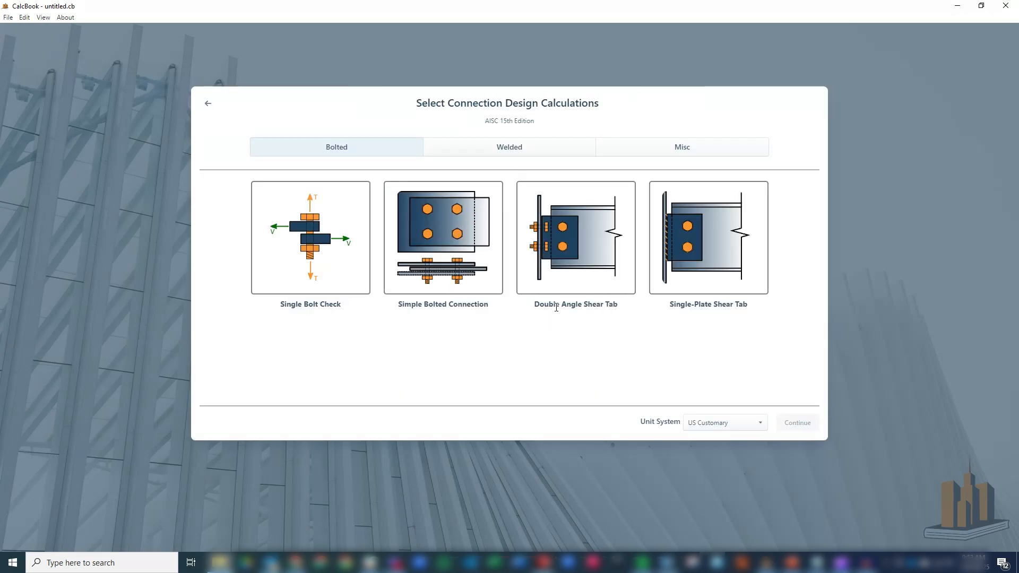
pyautogui.click(536, 147)
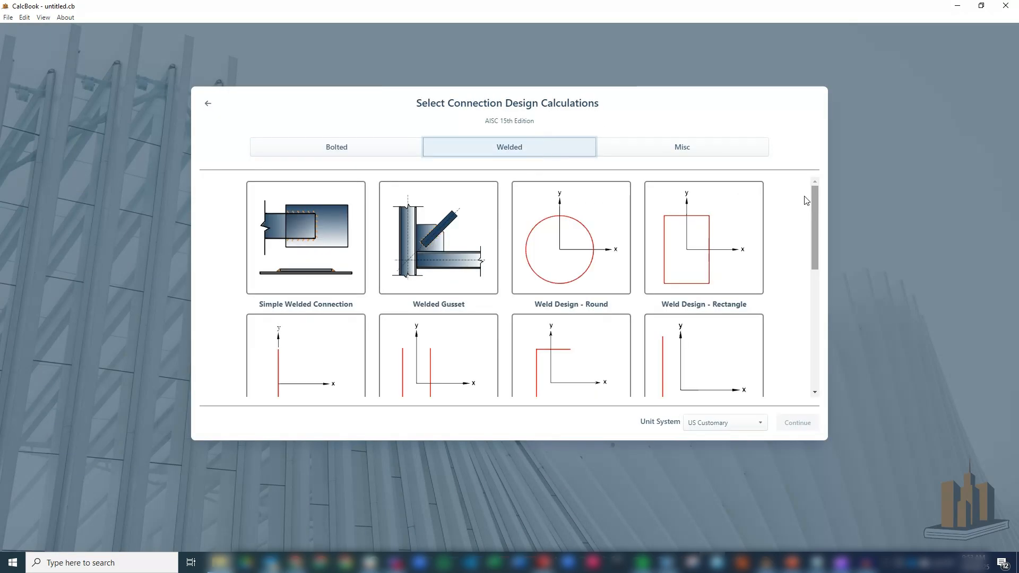
pyautogui.click(583, 239)
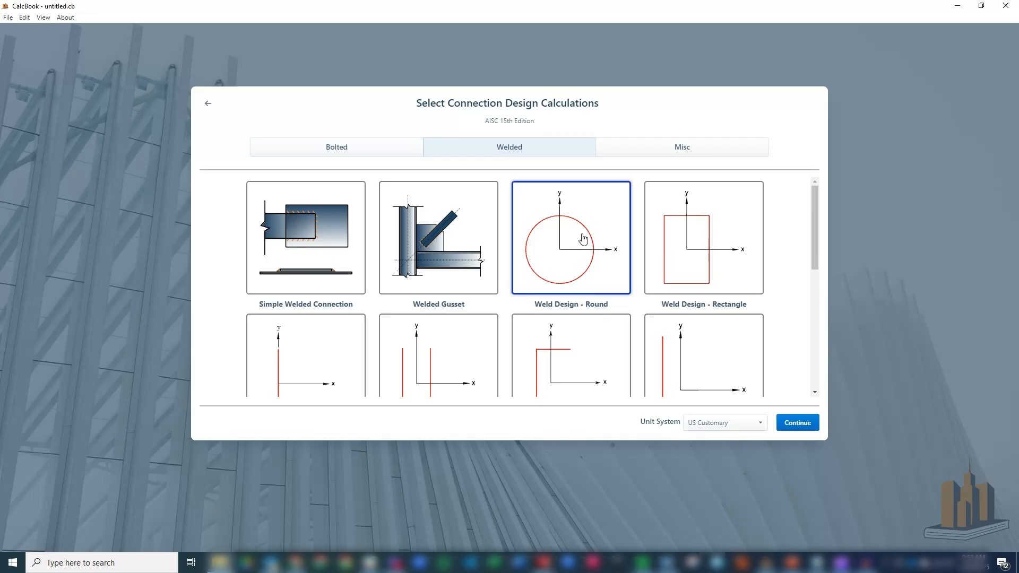
pyautogui.click(807, 429)
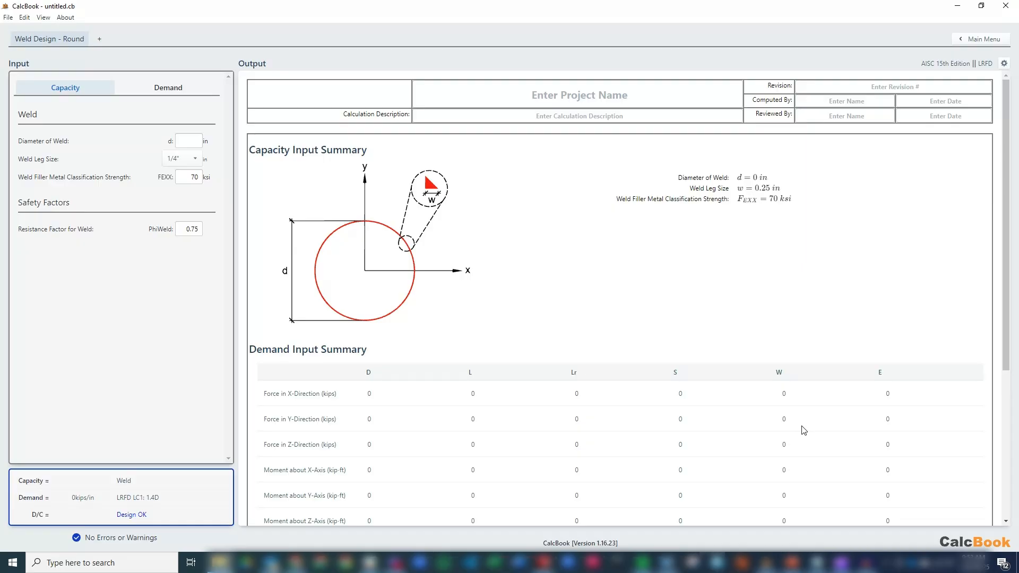
# Set the weld diameter to 1.9 in and the demand's load combinations to None for entering factored loads directly.
pyautogui.click(187, 139)
pyautogui.click(149, 148)
pyautogui.click(182, 87)
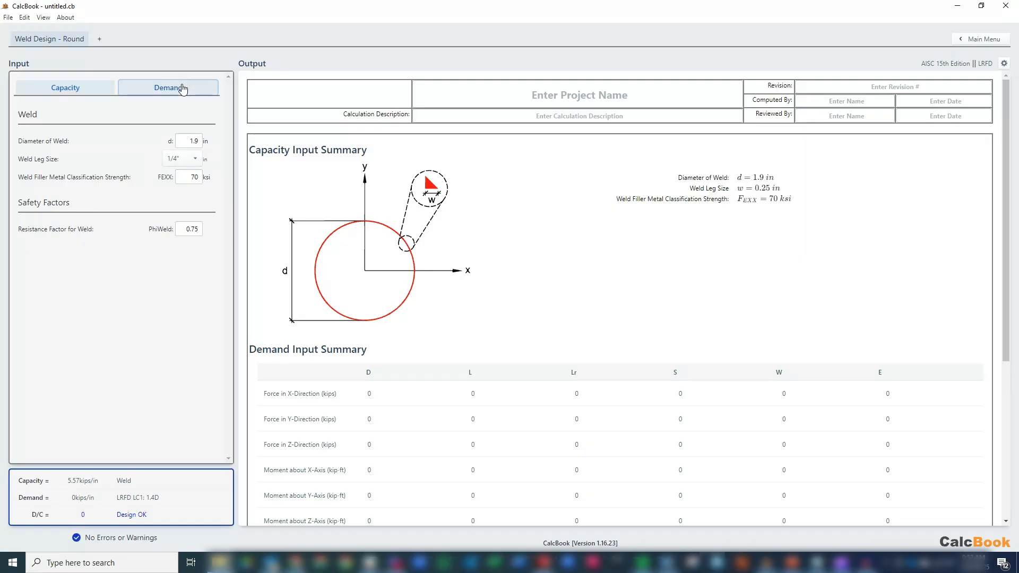
pyautogui.click(189, 145)
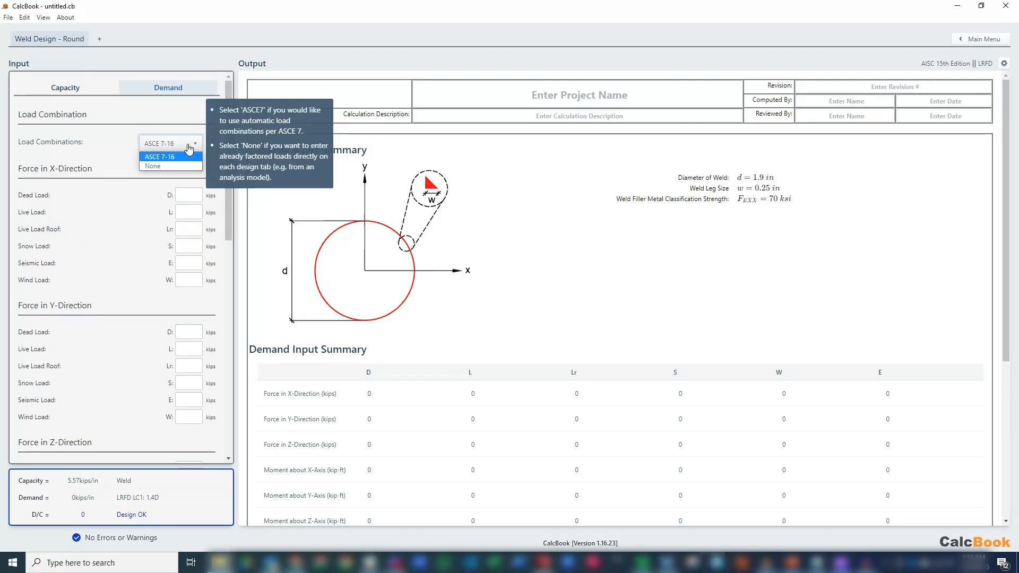
pyautogui.click(161, 166)
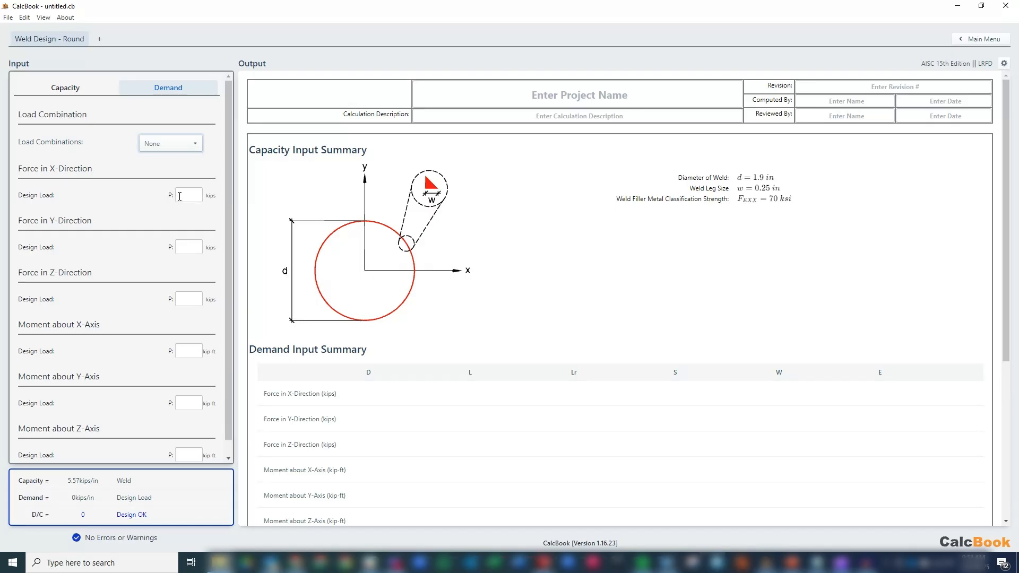
# Enter weld design loads of 0.32 kips in the X-direction and a 1.01 kip-ft moment about the Y-axis.
pyautogui.click(197, 193)
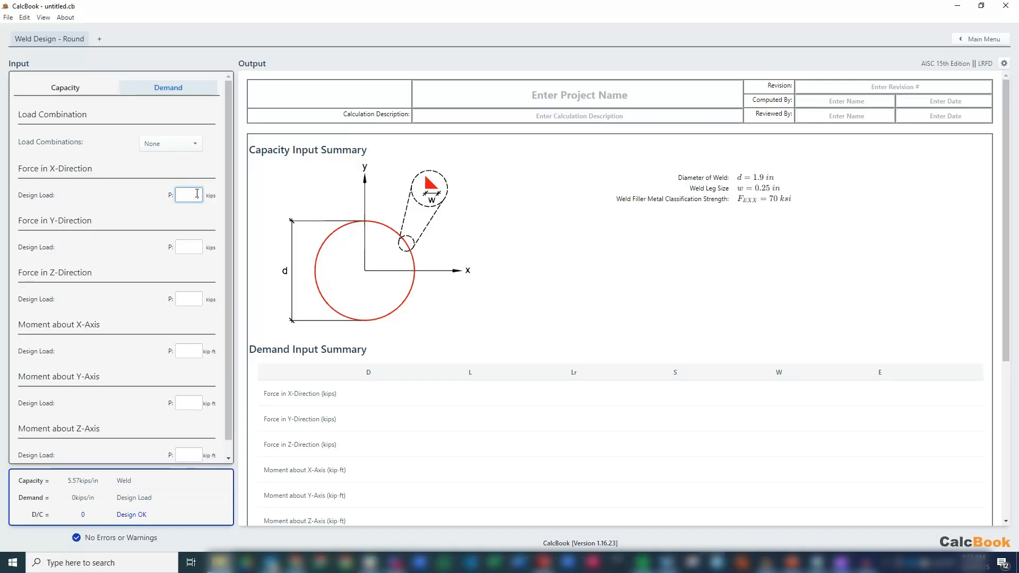
pyautogui.write('0.32')
pyautogui.click(195, 246)
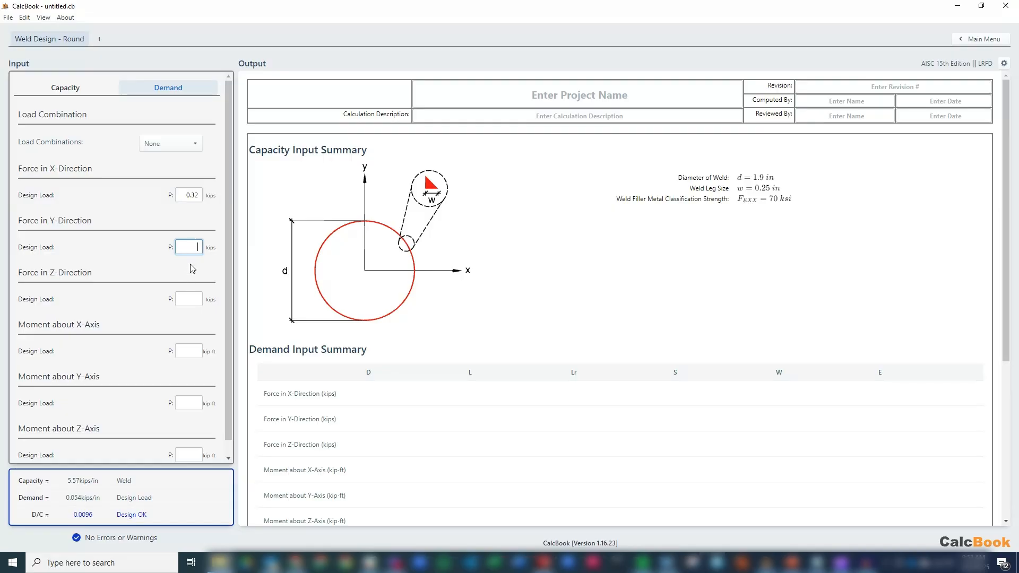
pyautogui.scroll(-1, 192, 268)
pyautogui.click(189, 282)
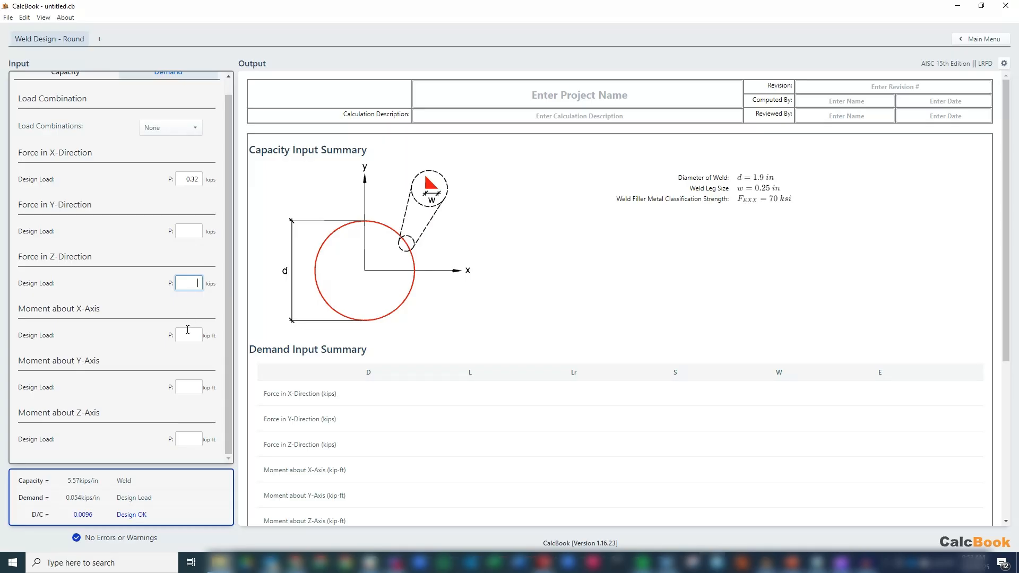
pyautogui.click(188, 387)
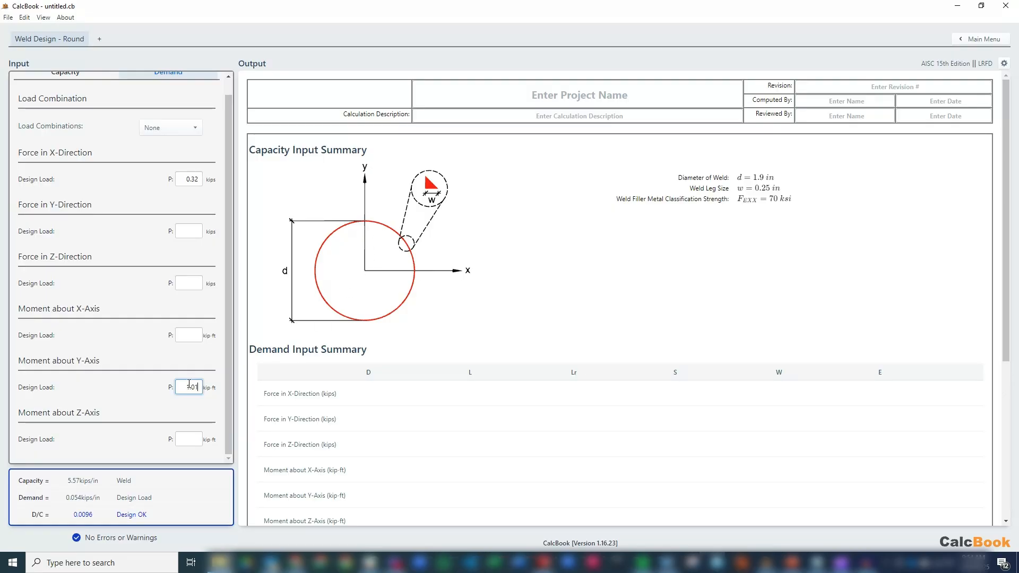
pyautogui.click(192, 335)
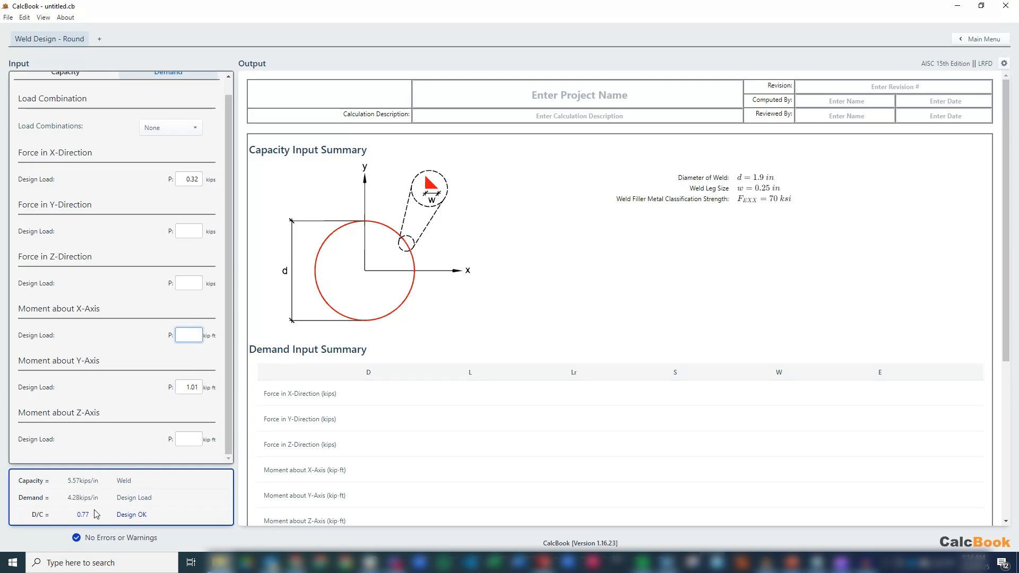
# Expand the custom round weld's demand calculation and review its required section properties, with the weld treated as a line.
pyautogui.scroll(-5, 477, 412)
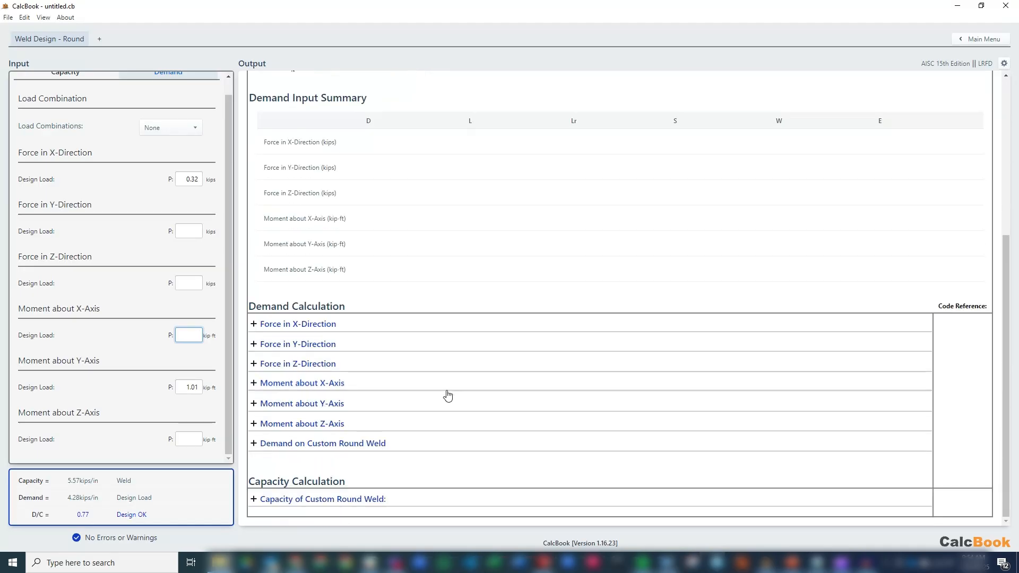
pyautogui.click(356, 444)
pyautogui.scroll(-1, 411, 389)
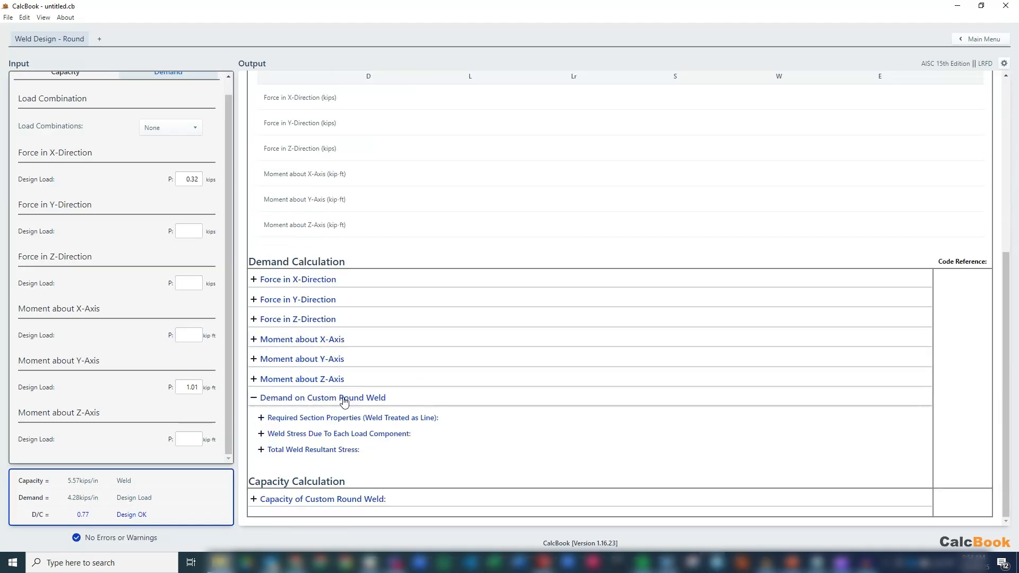
pyautogui.click(395, 417)
pyautogui.scroll(-5, 488, 357)
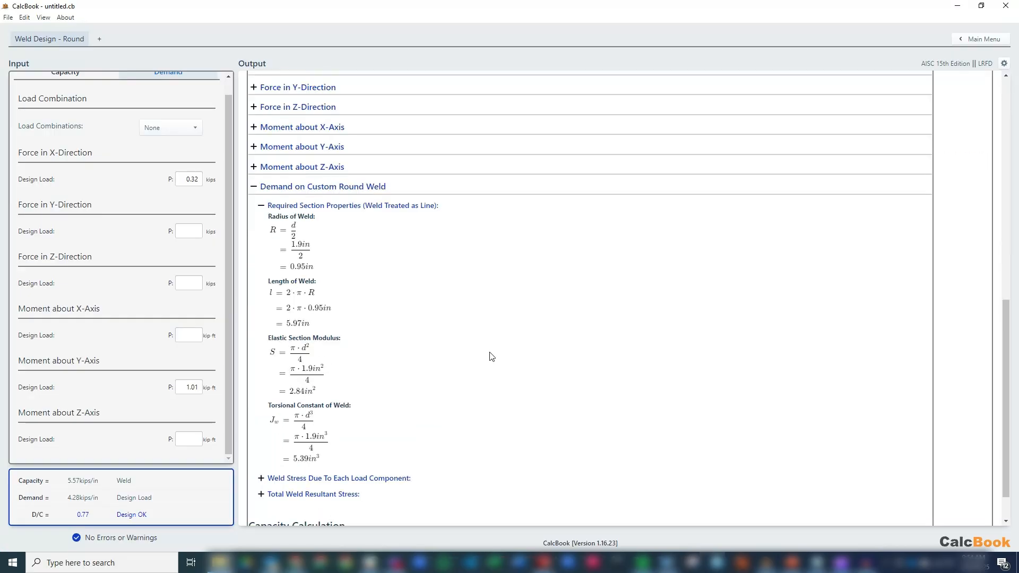
pyautogui.scroll(-1, 492, 356)
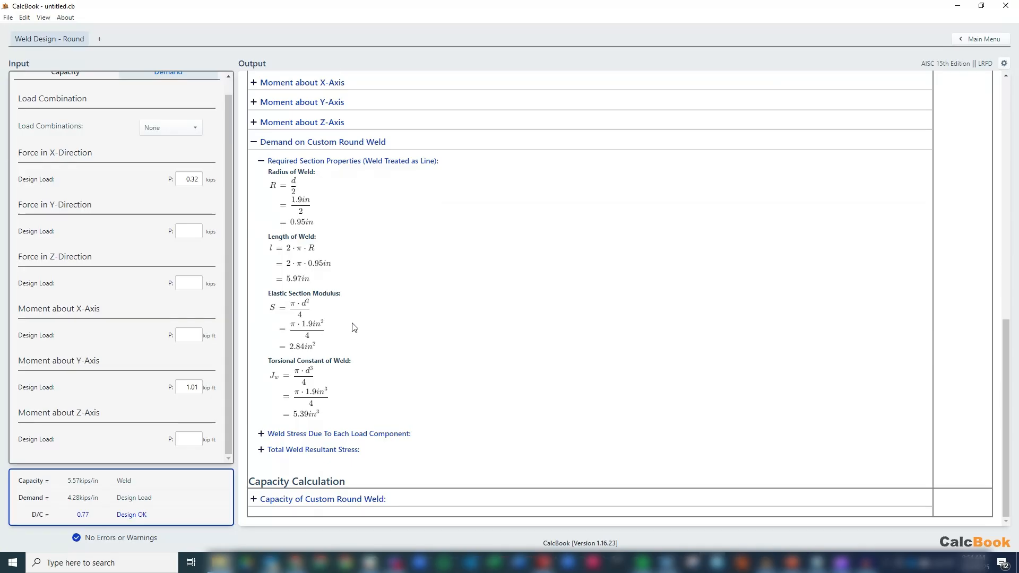
# Expand the weld stress due to each load component and review the shear per unit length from each force and moment.
pyautogui.click(386, 433)
pyautogui.scroll(-5, 401, 300)
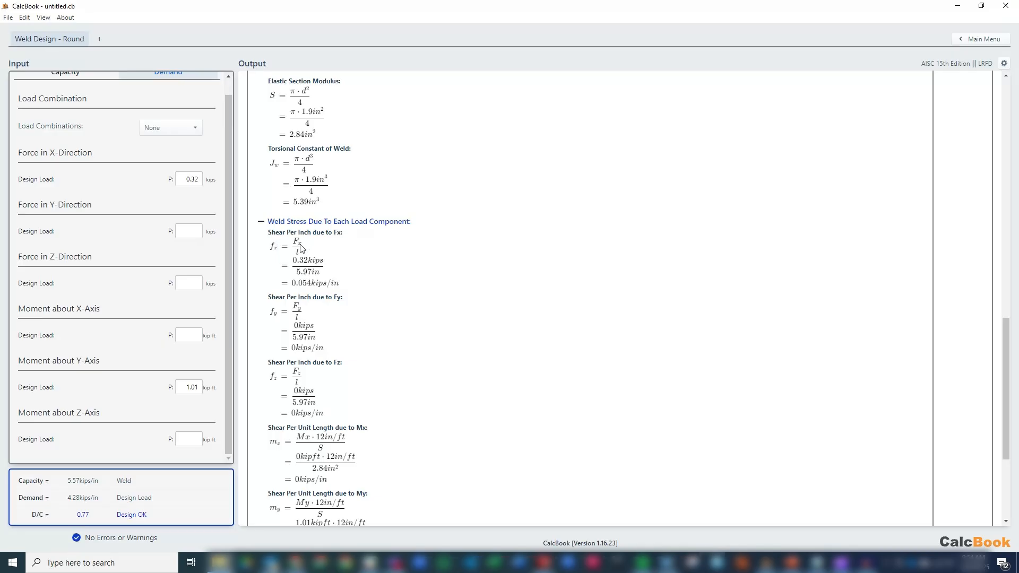
pyautogui.scroll(-2, 365, 267)
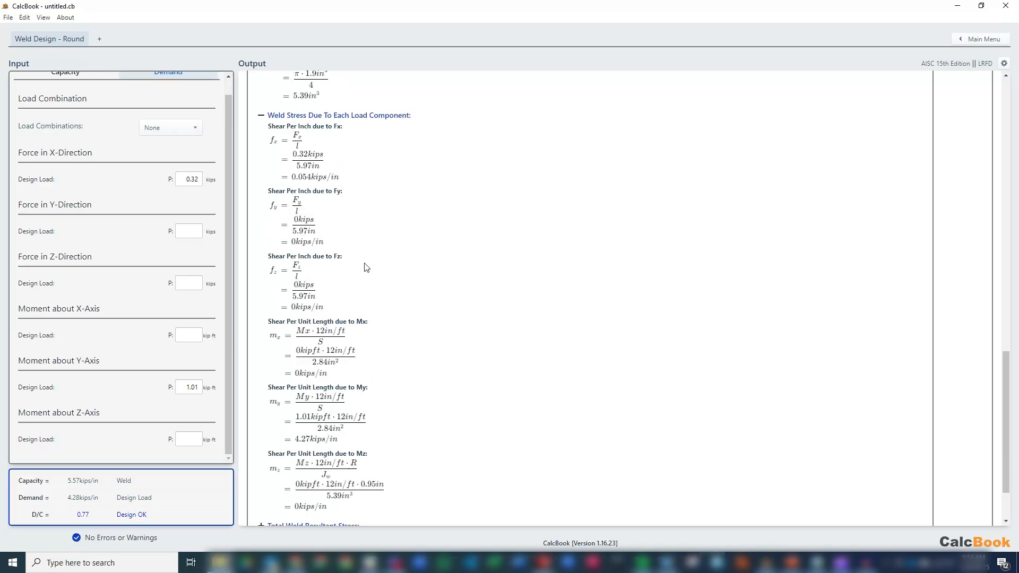
pyautogui.scroll(-1, 411, 324)
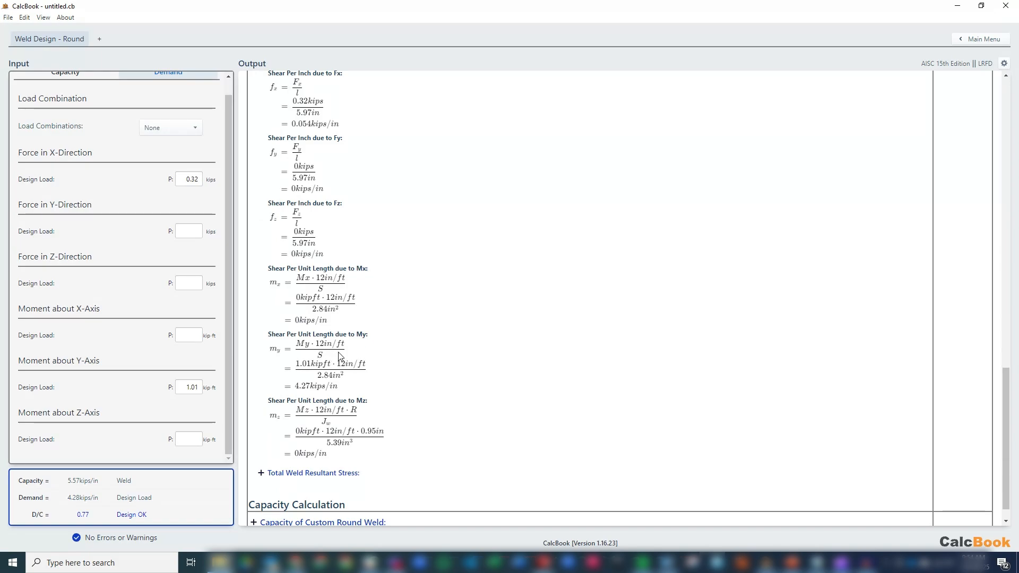
# Expand and review the total weld resultant stress calculation and the custom round weld's capacity calculation.
pyautogui.scroll(-1, 340, 366)
pyautogui.click(343, 450)
pyautogui.scroll(-2, 393, 314)
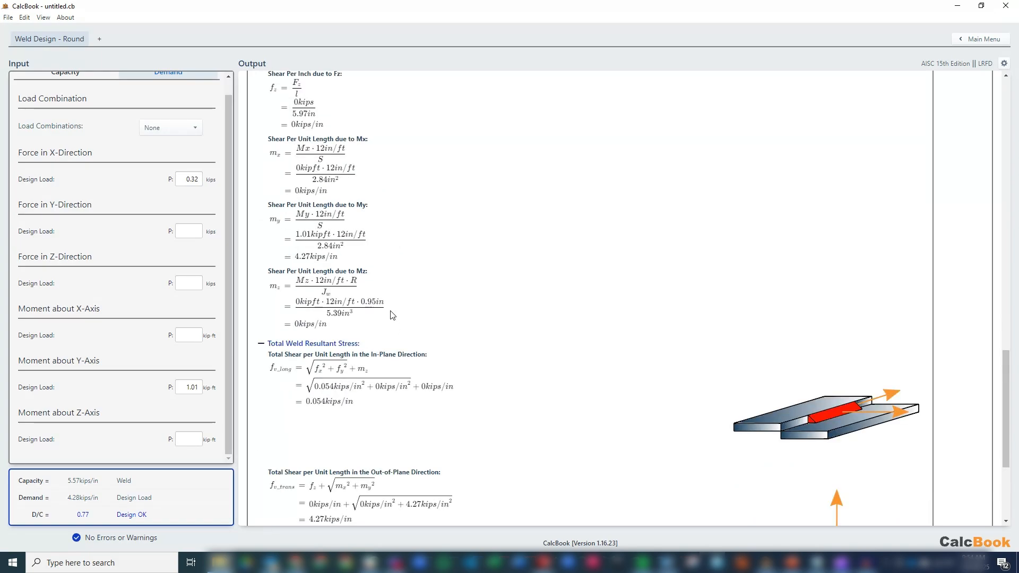
pyautogui.scroll(-2, 392, 316)
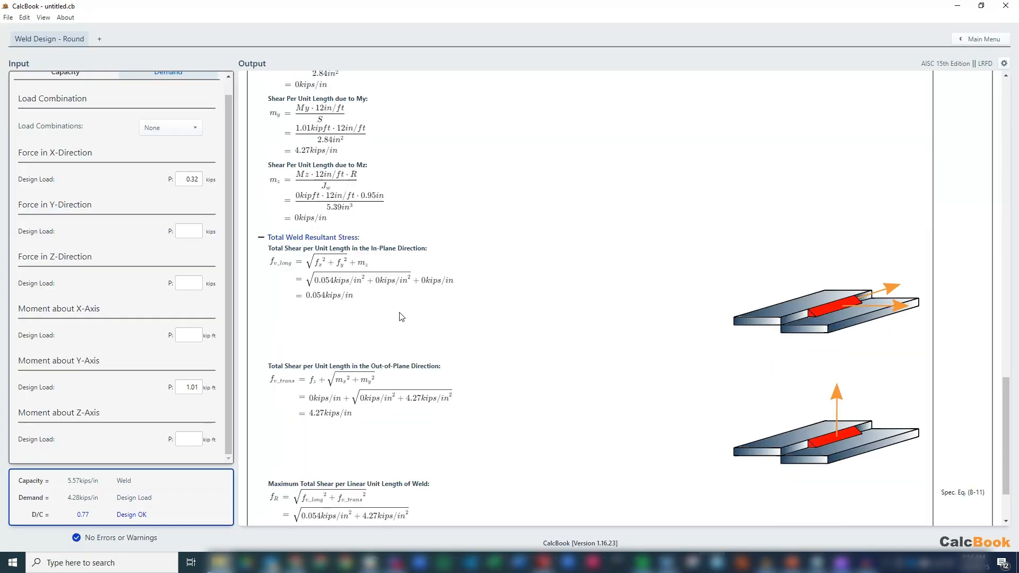
pyautogui.scroll(-2, 392, 316)
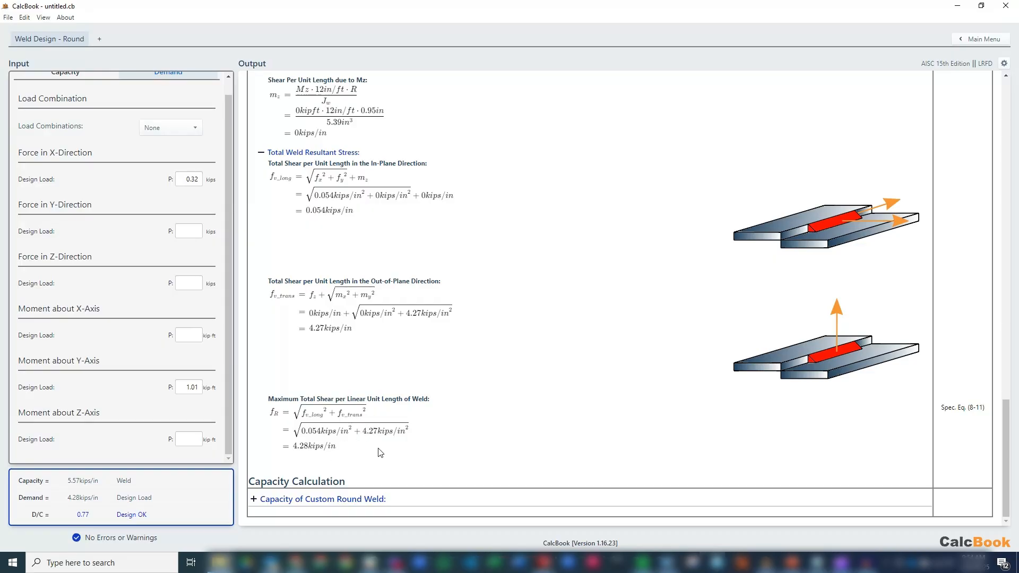
pyautogui.click(379, 498)
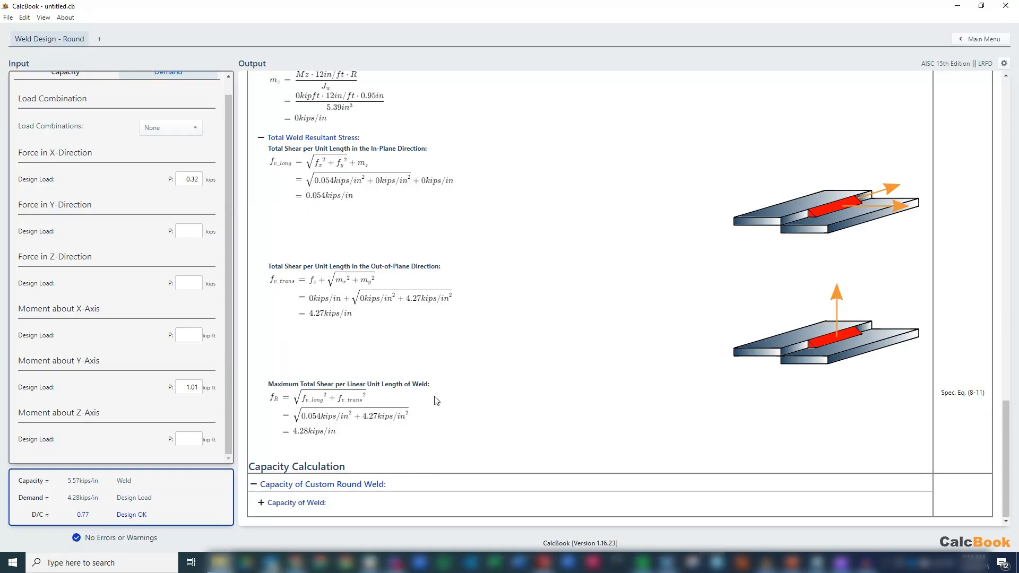
pyautogui.click(342, 502)
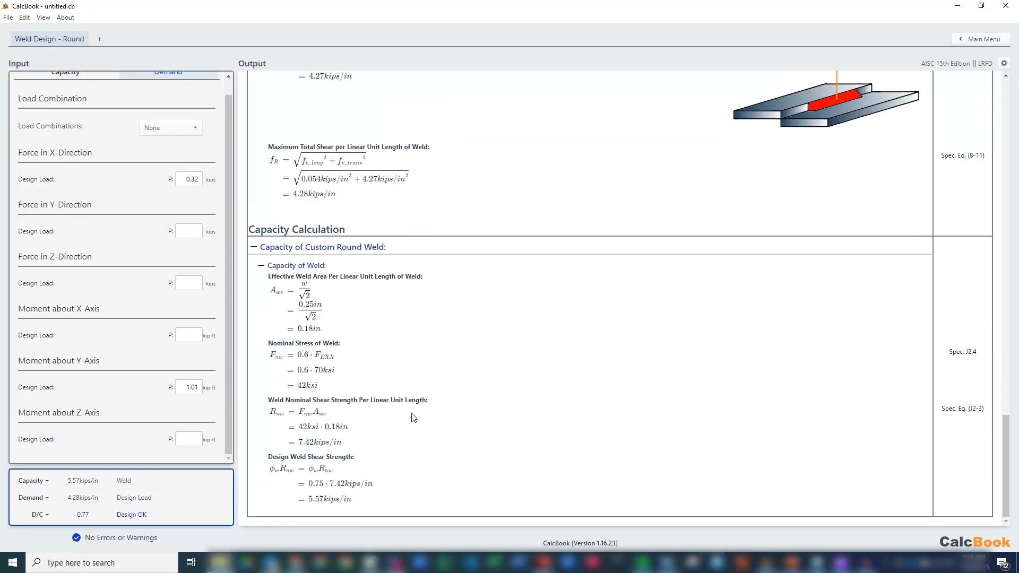